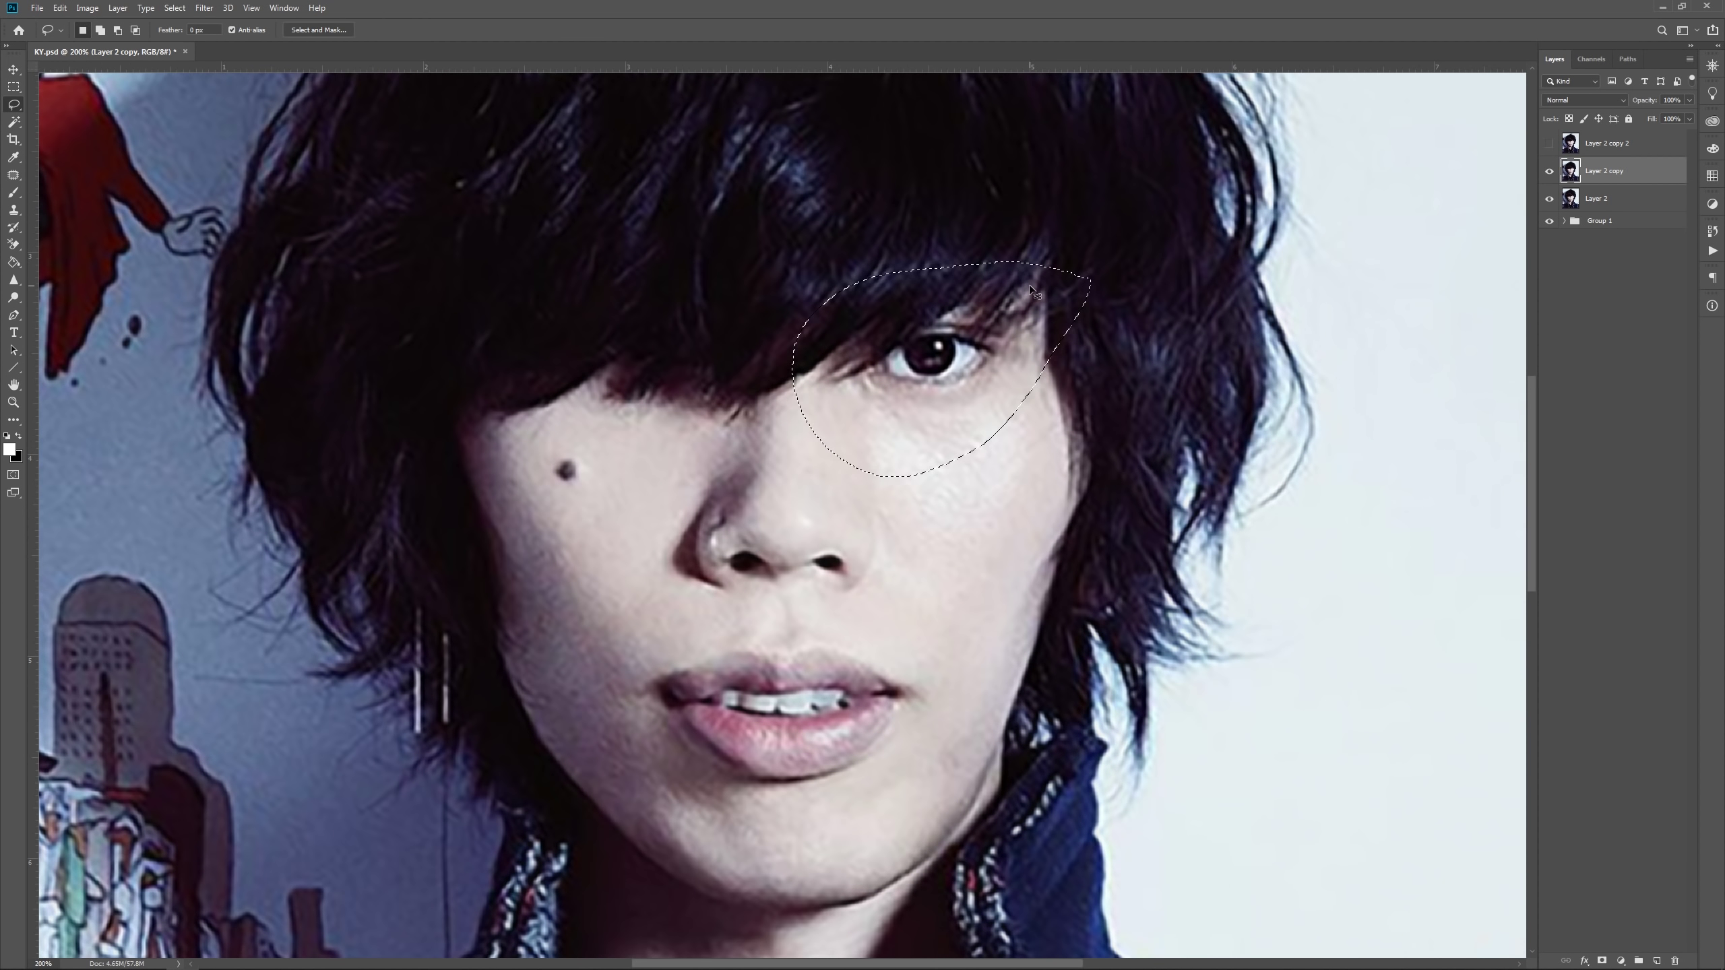
Step: Copy the selected eye to its own layer and scale the patch up, enlarging it further with Liquify
key("ctrl+j")
key("ctrl+t")
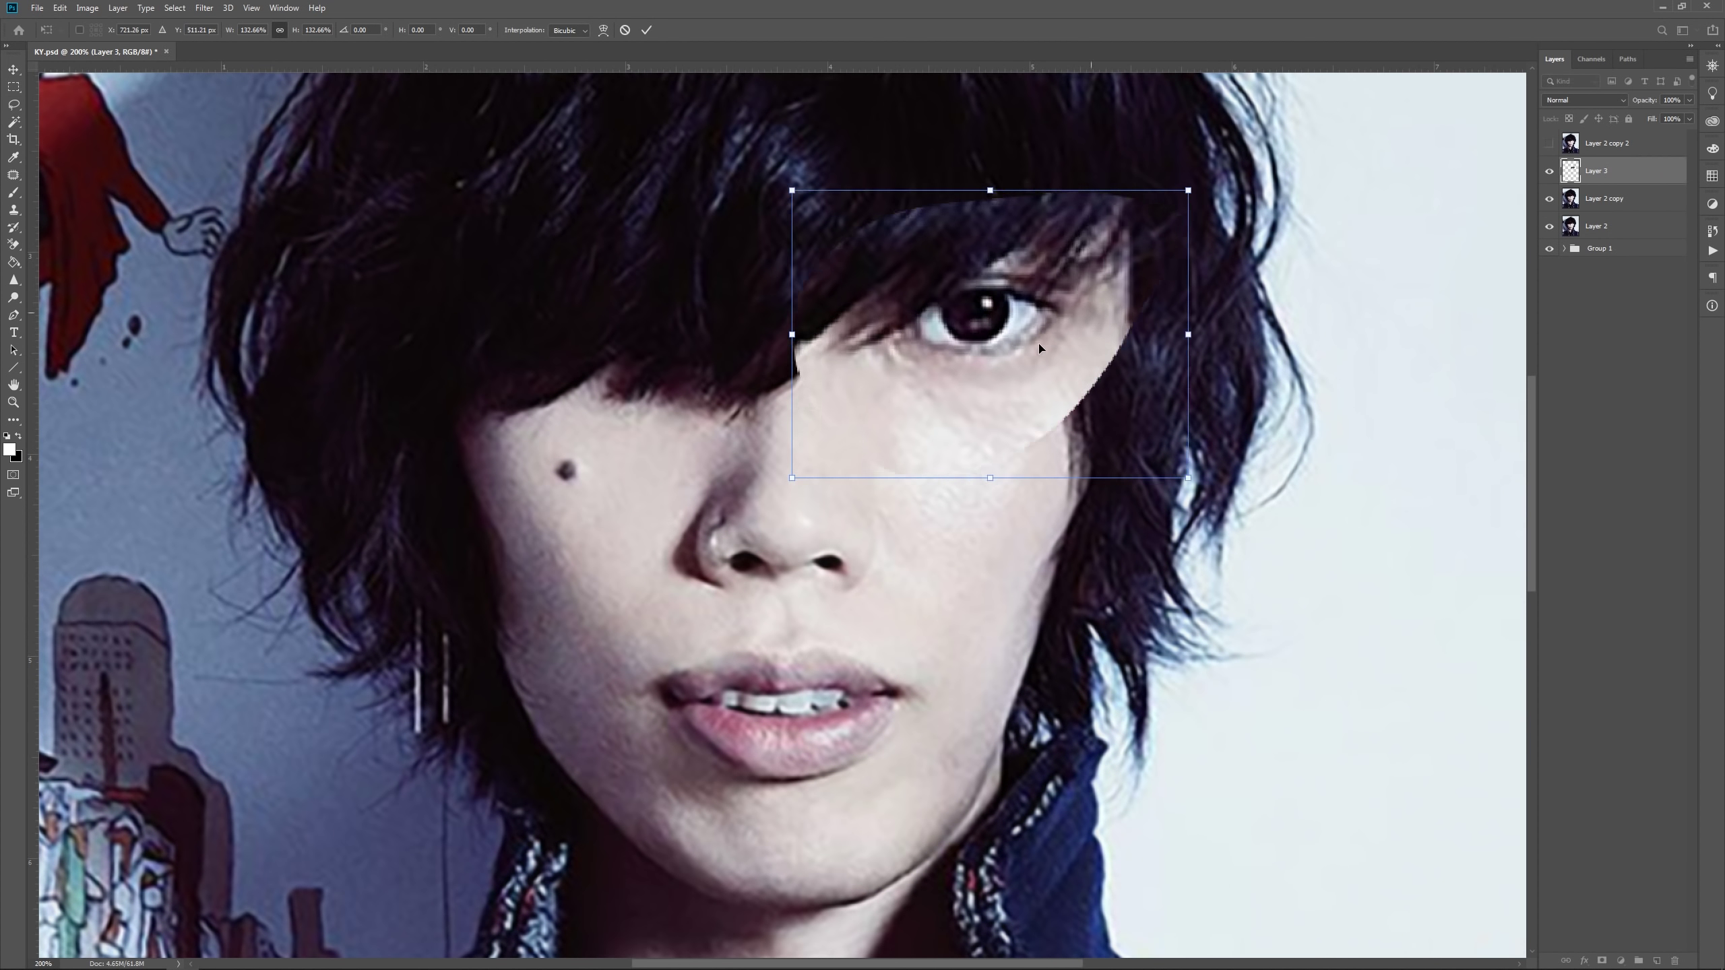
left_click_drag(1110, 353, 1085, 382)
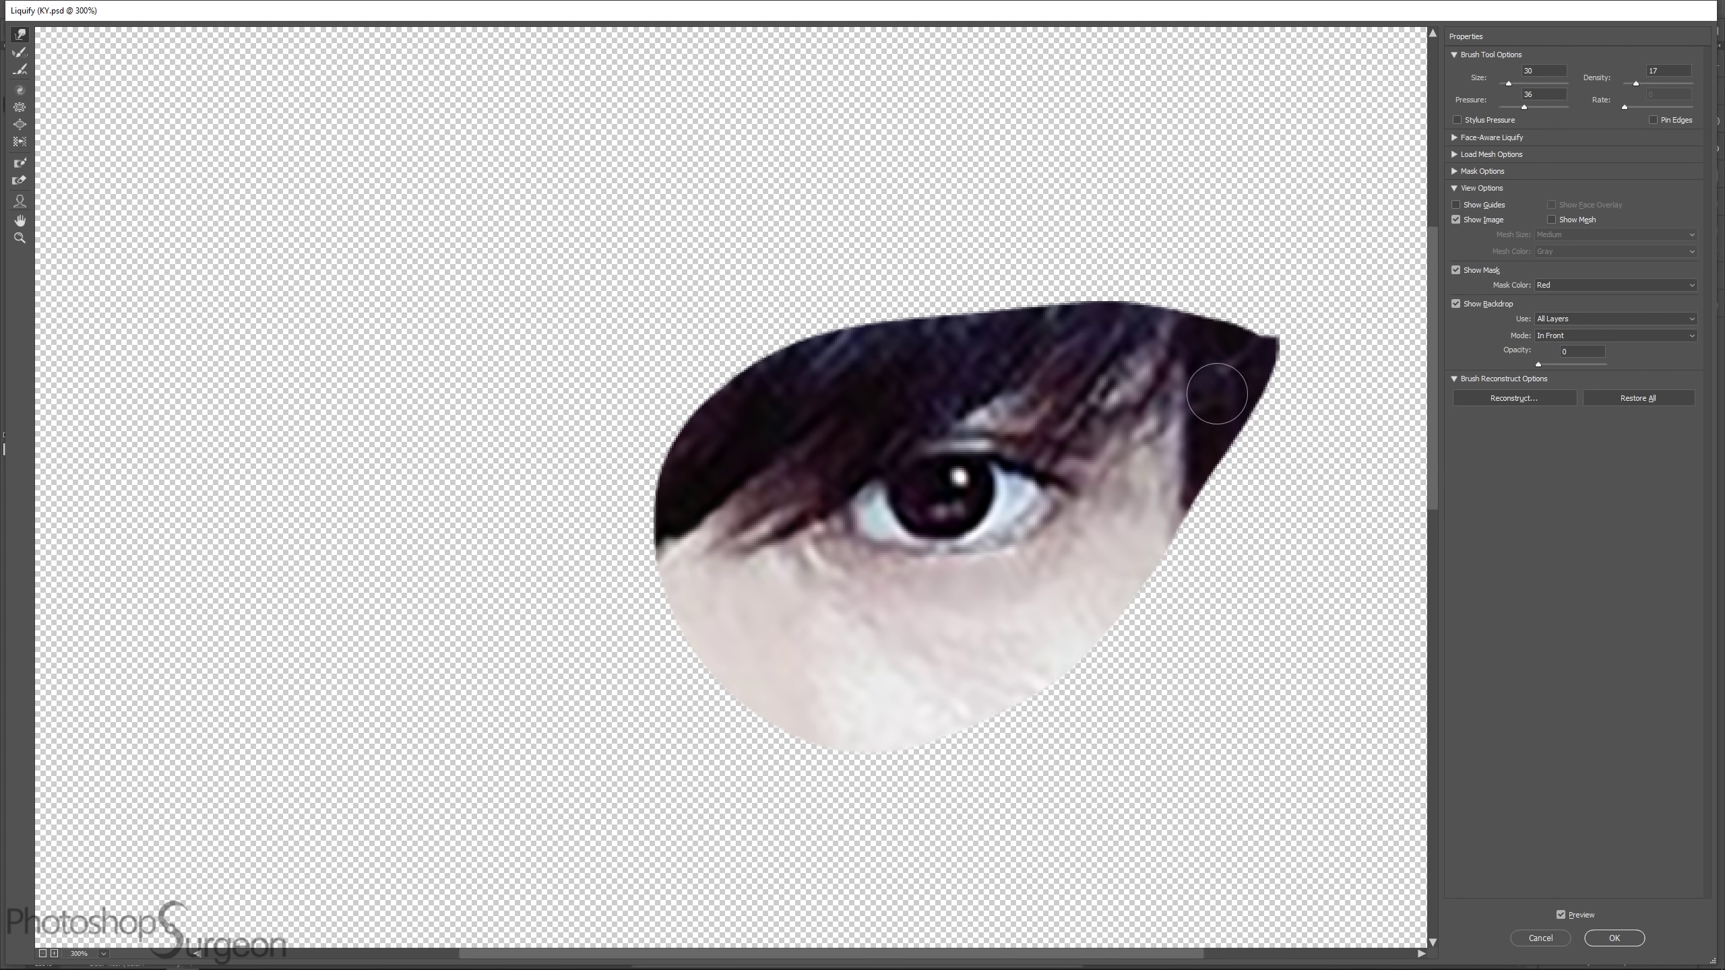
key("bracketright")
key("bracketright")
key("bracketright")
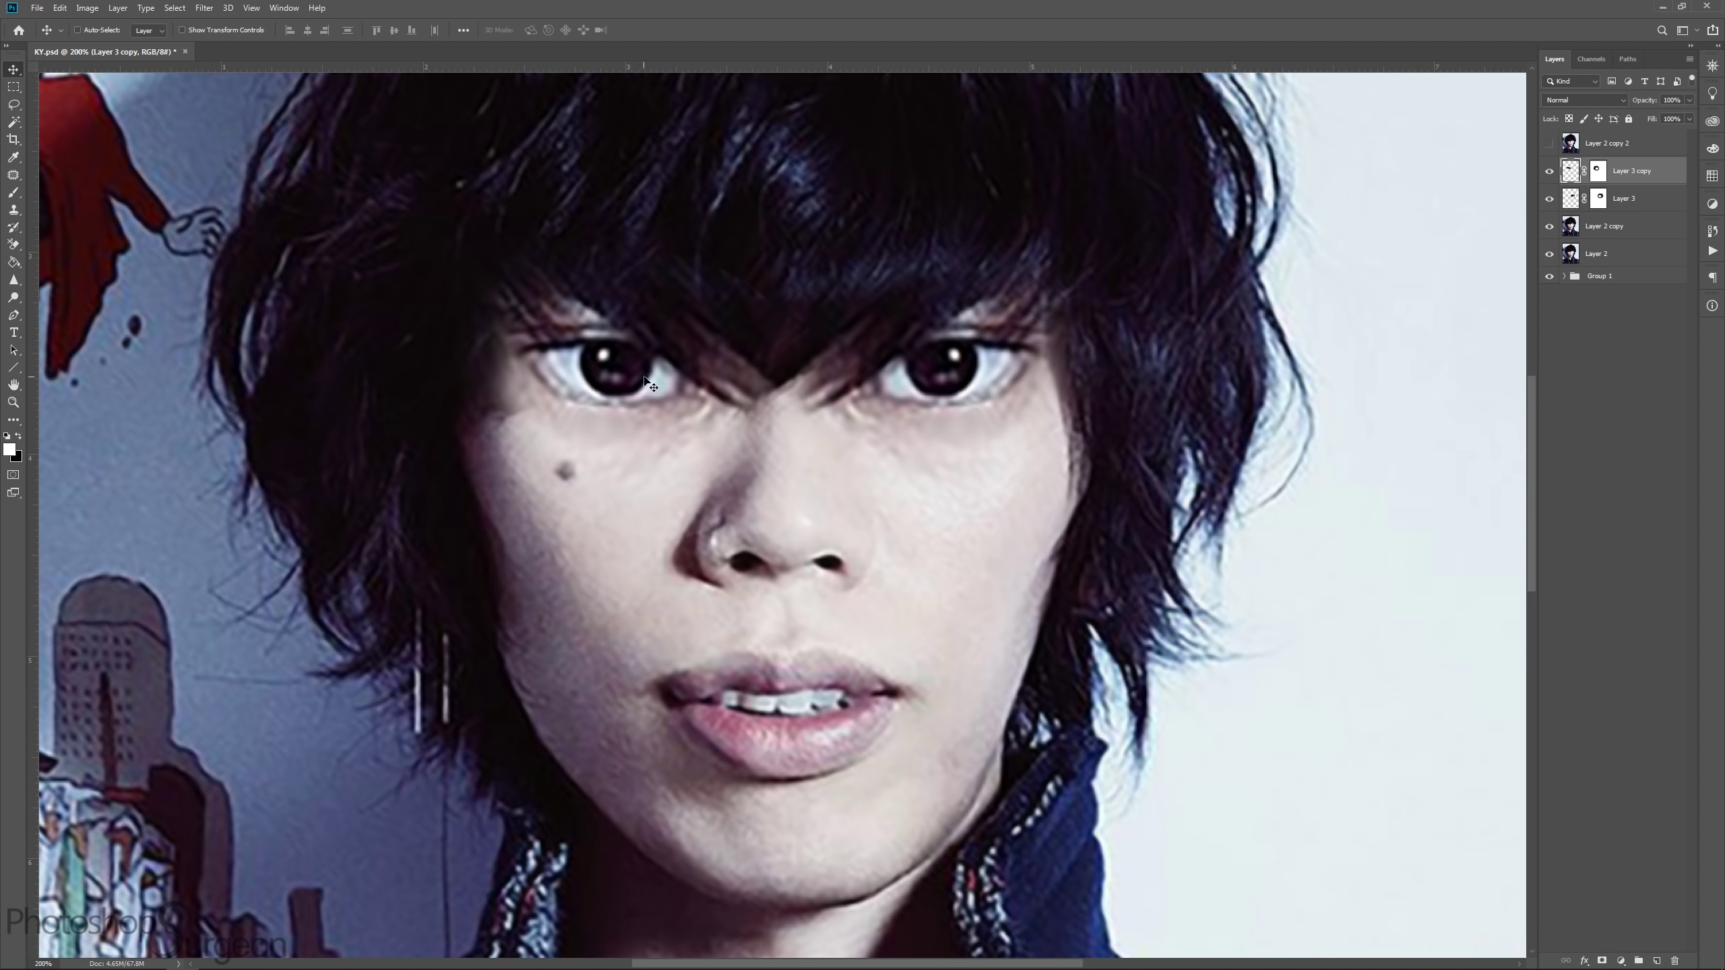
Step: Paint black on the layer mask to blend the enlarged eye patch edges into the face
key("b")
key("x")
mouse_move(473, 367)
left_mouse_down()
mouse_move(678, 332)
mouse_move(624, 308)
left_mouse_up()
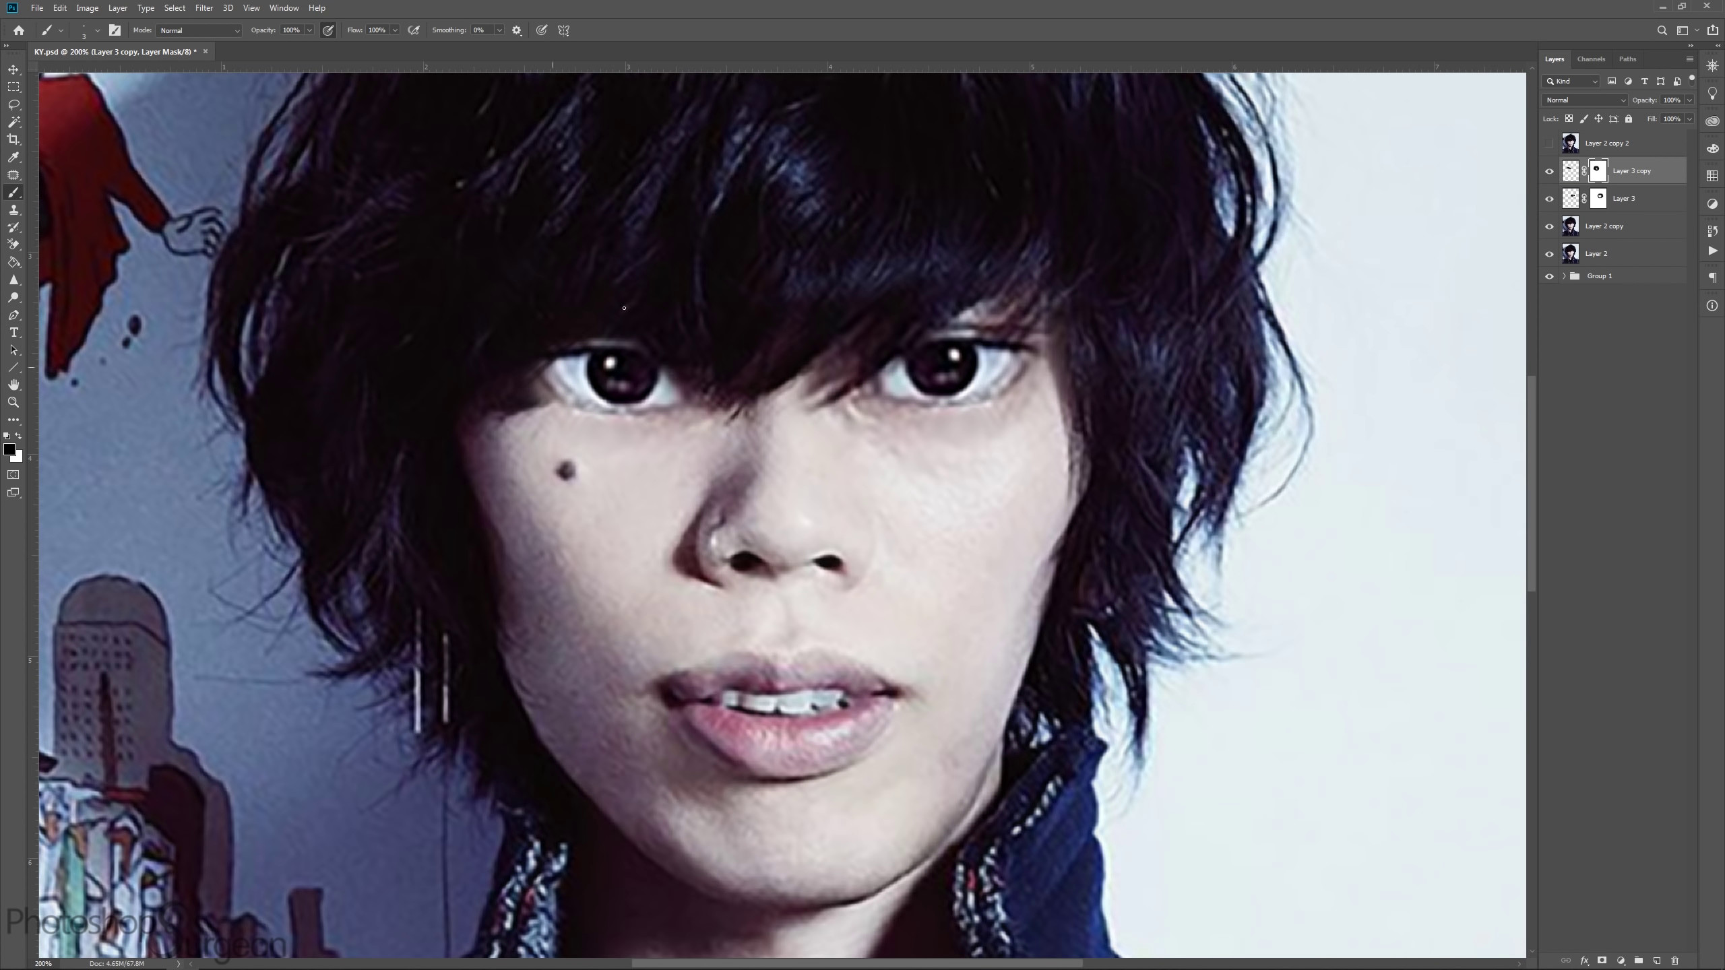
key("bracketright")
key("bracketright")
key("bracketright")
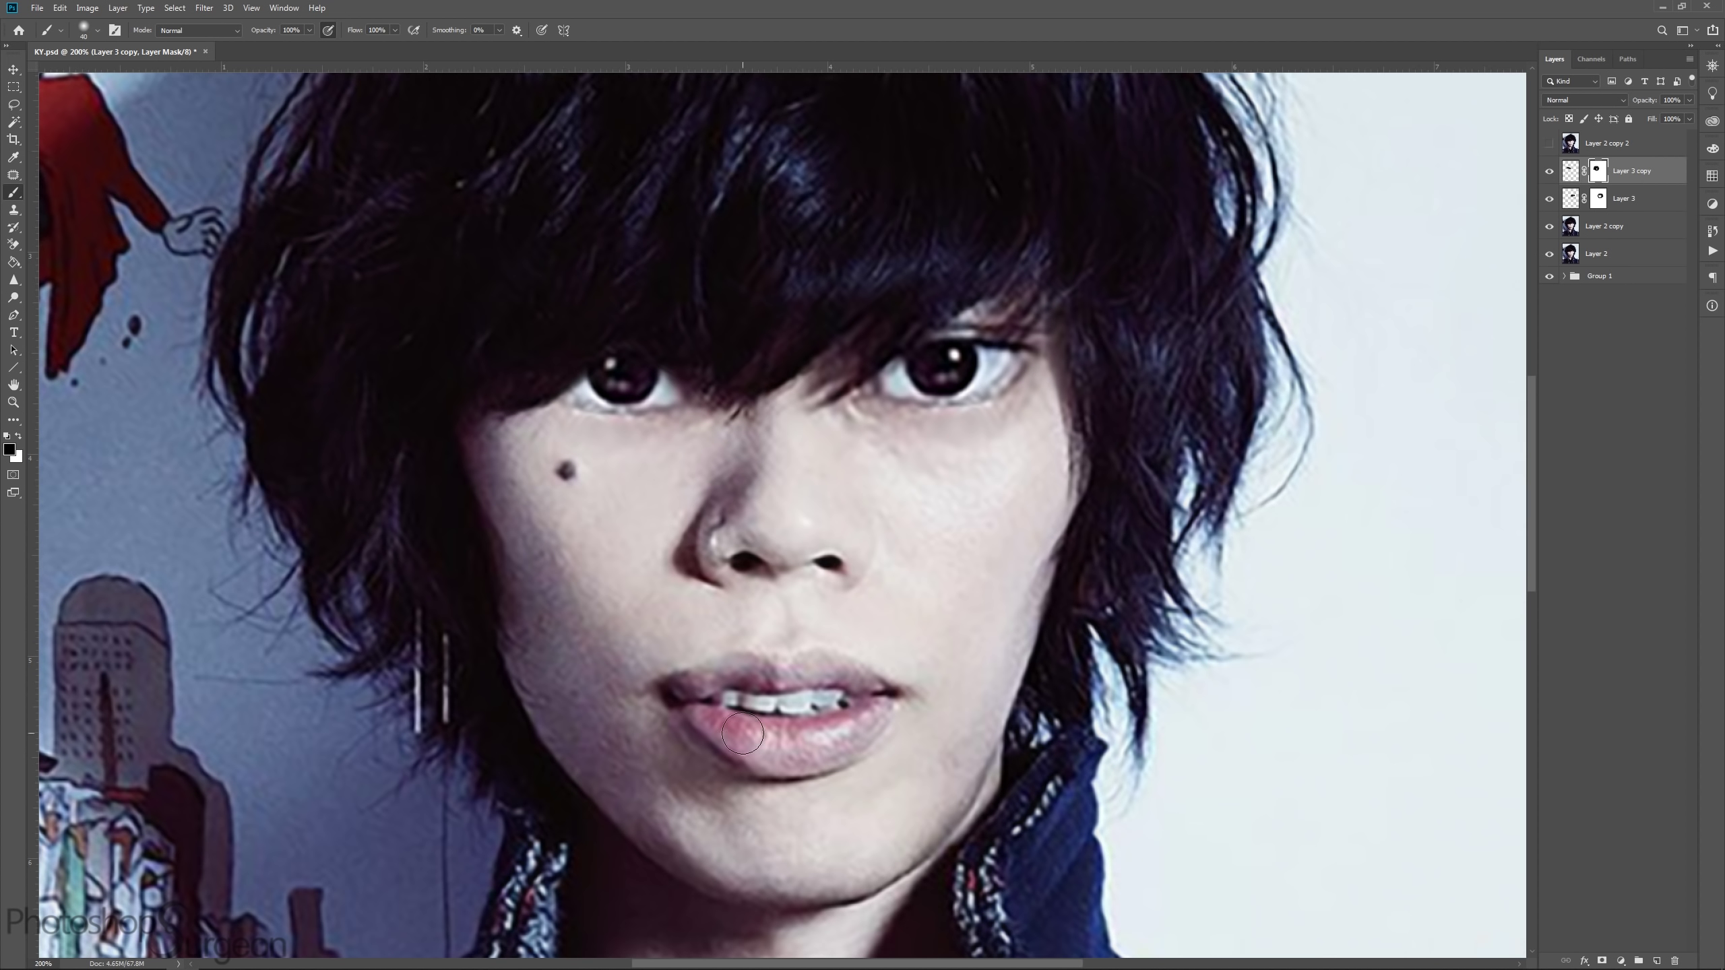
key("ctrl+1")
Step: Copy the nose to a new layer, stretch it downward, and narrow the nostrils with Liquify
key("ctrl+v")
key("x")
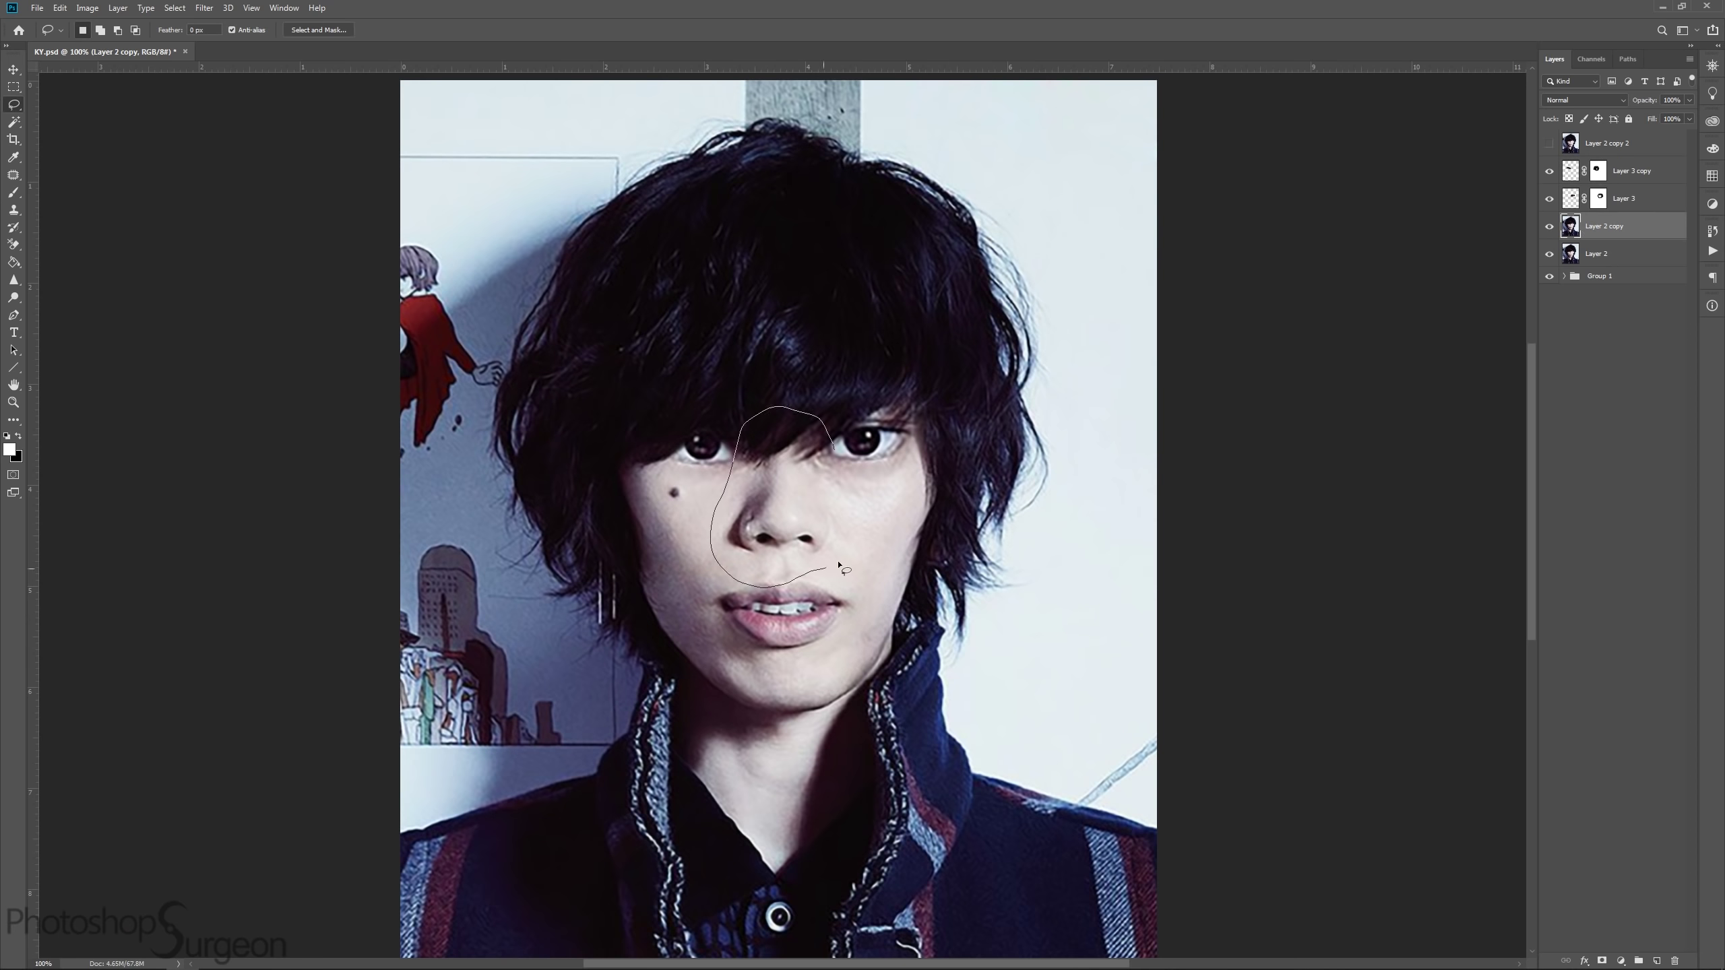
key("ctrl+t")
left_click_drag(781, 587, 782, 615)
key("Return")
key("ctrl+shift+x")
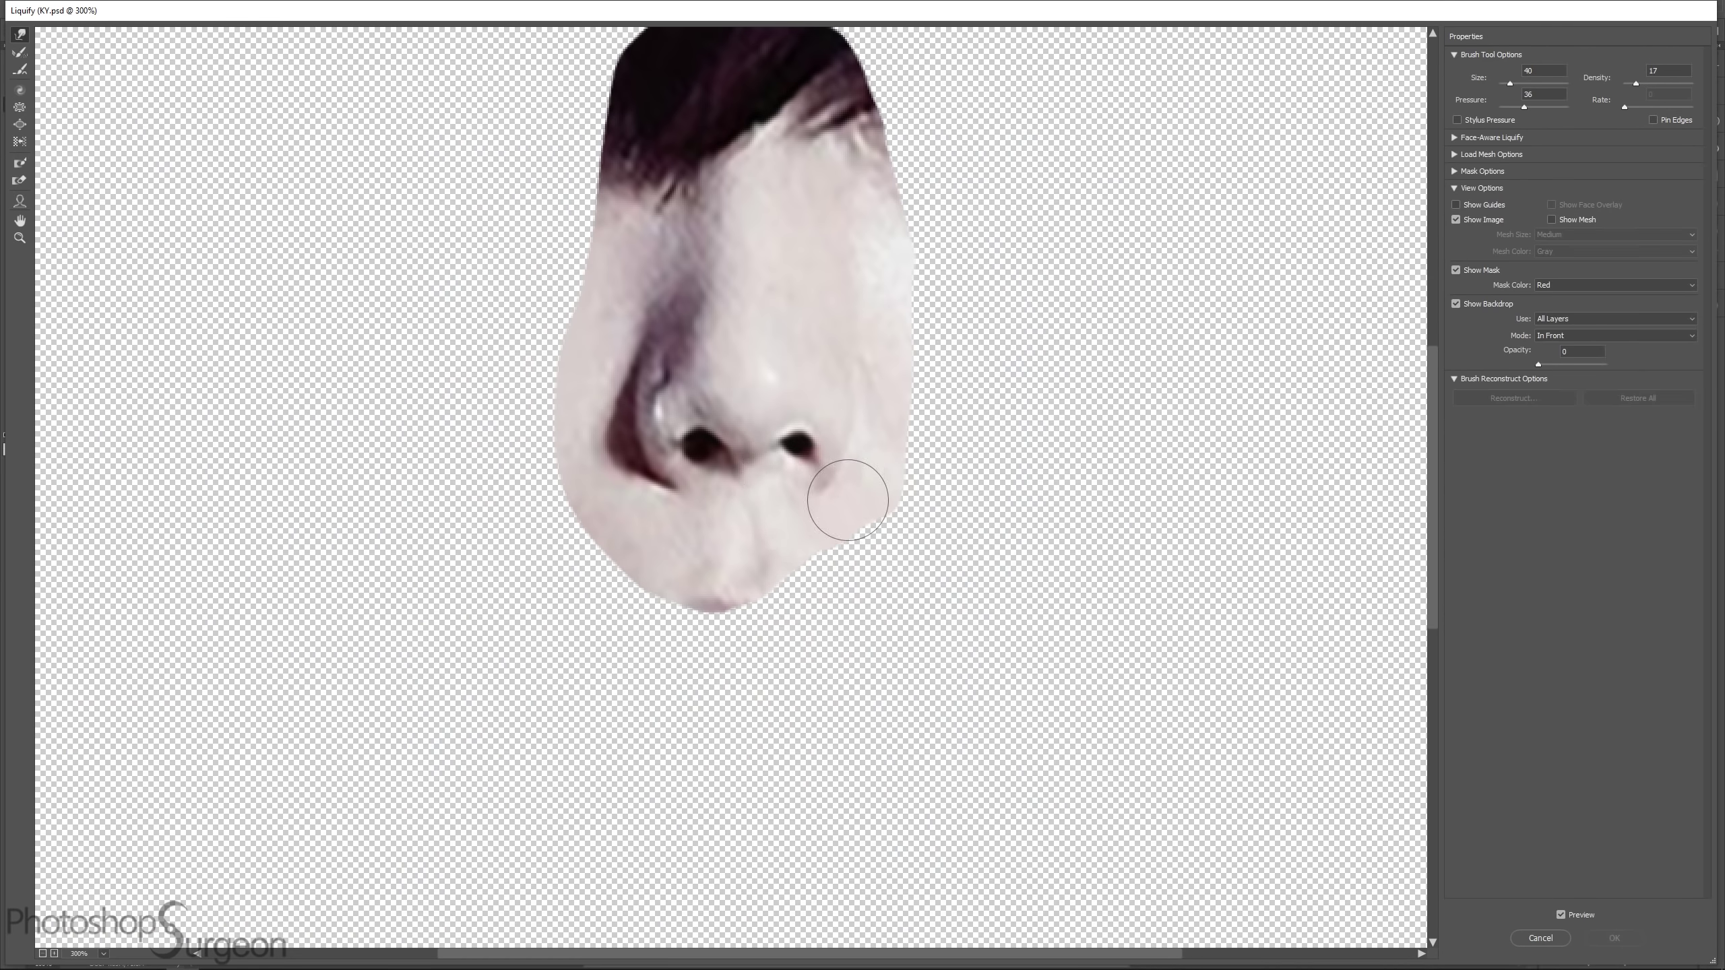
key("bracketright")
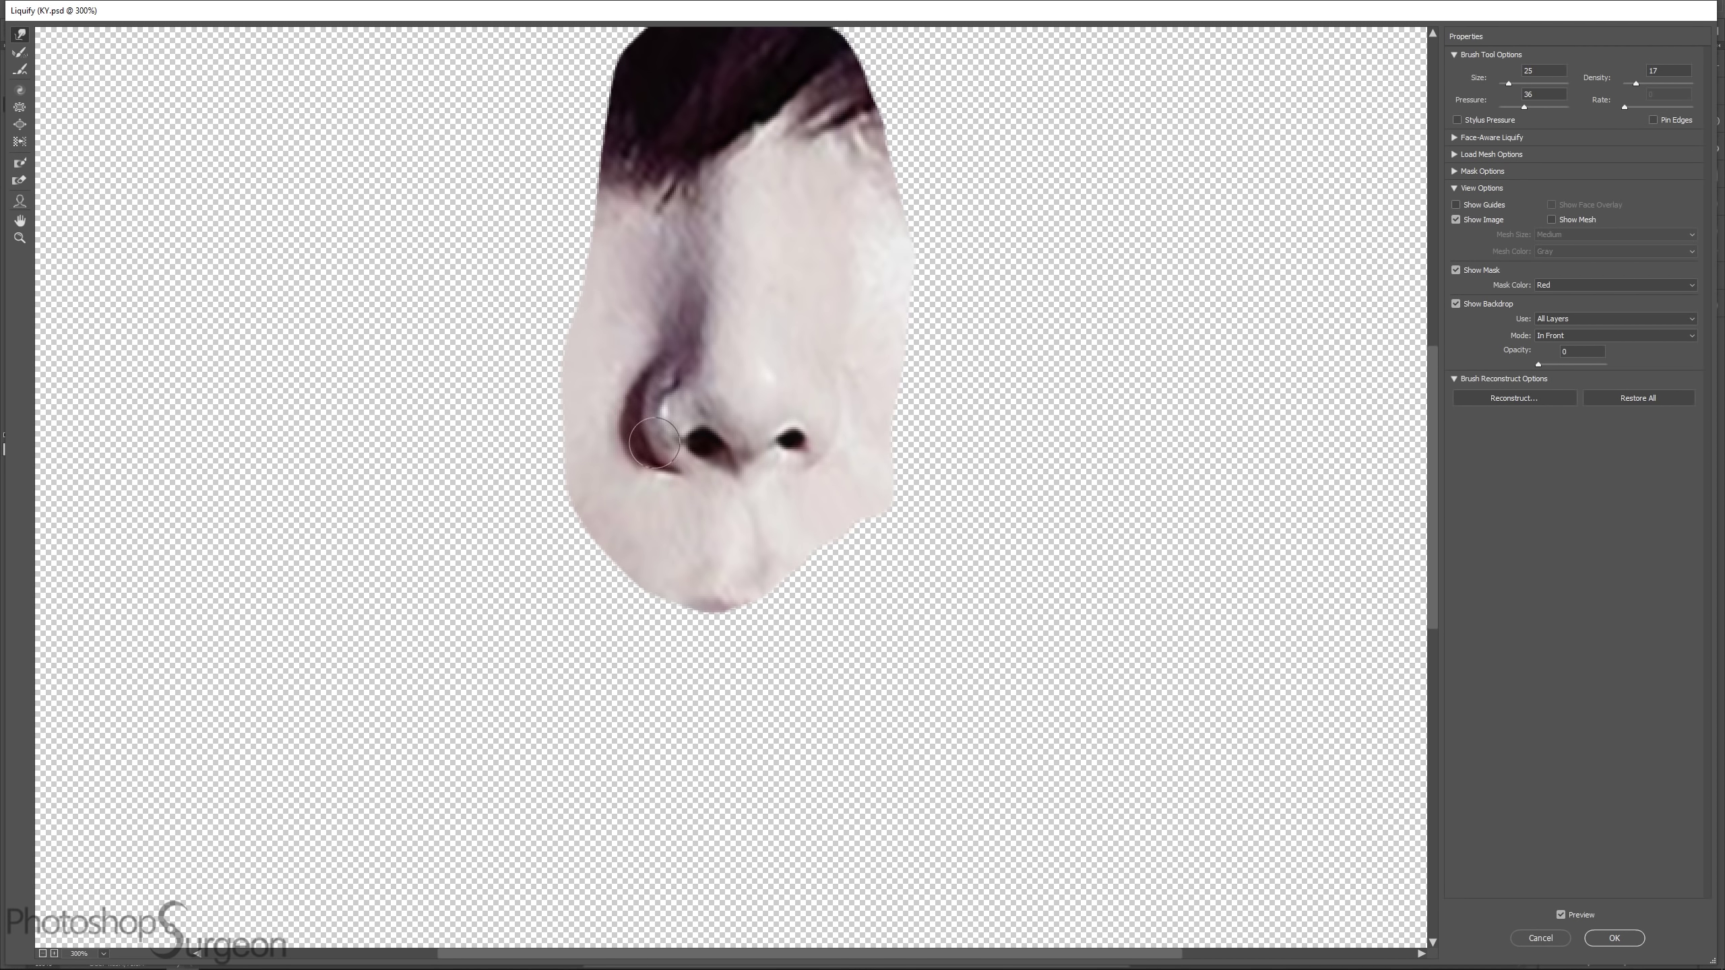
left_click_drag(672, 442, 732, 445)
key("Return")
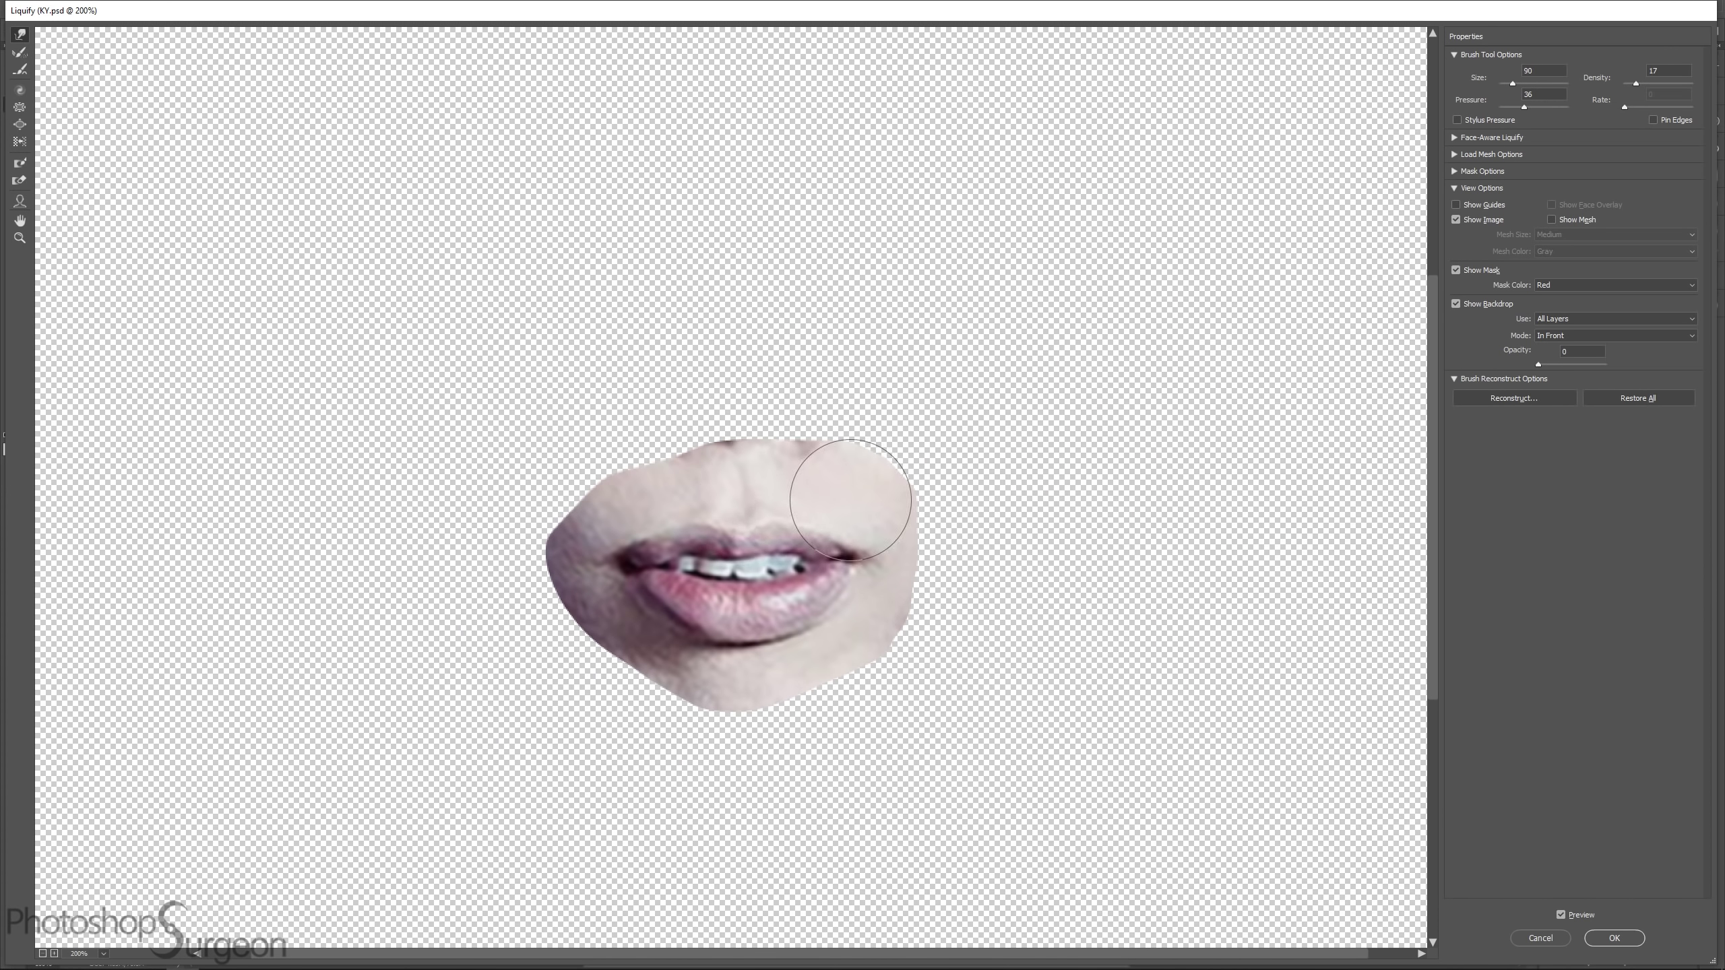
Step: Warp the lips with Liquify, pushing the right corner and raising the area below
left_click_drag(851, 501, 771, 501)
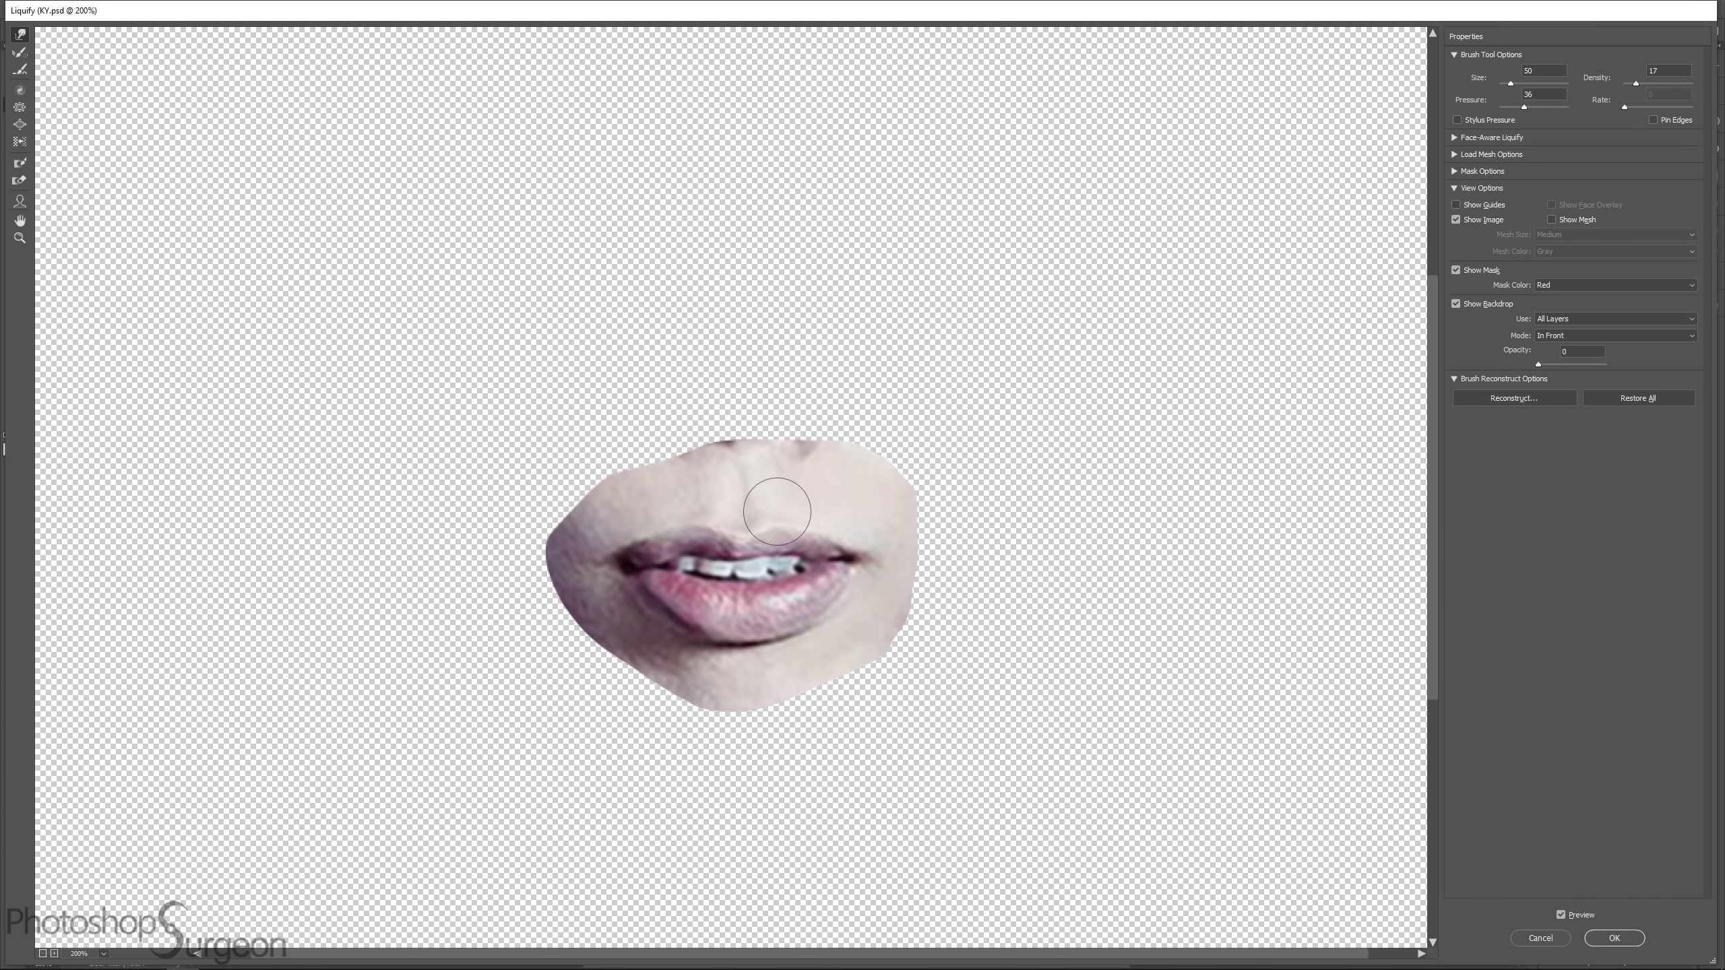
left_click_drag(731, 713, 731, 679)
key("bracketleft")
key("bracketleft")
key("bracketleft")
key("bracketright")
key("bracketright")
key("bracketright")
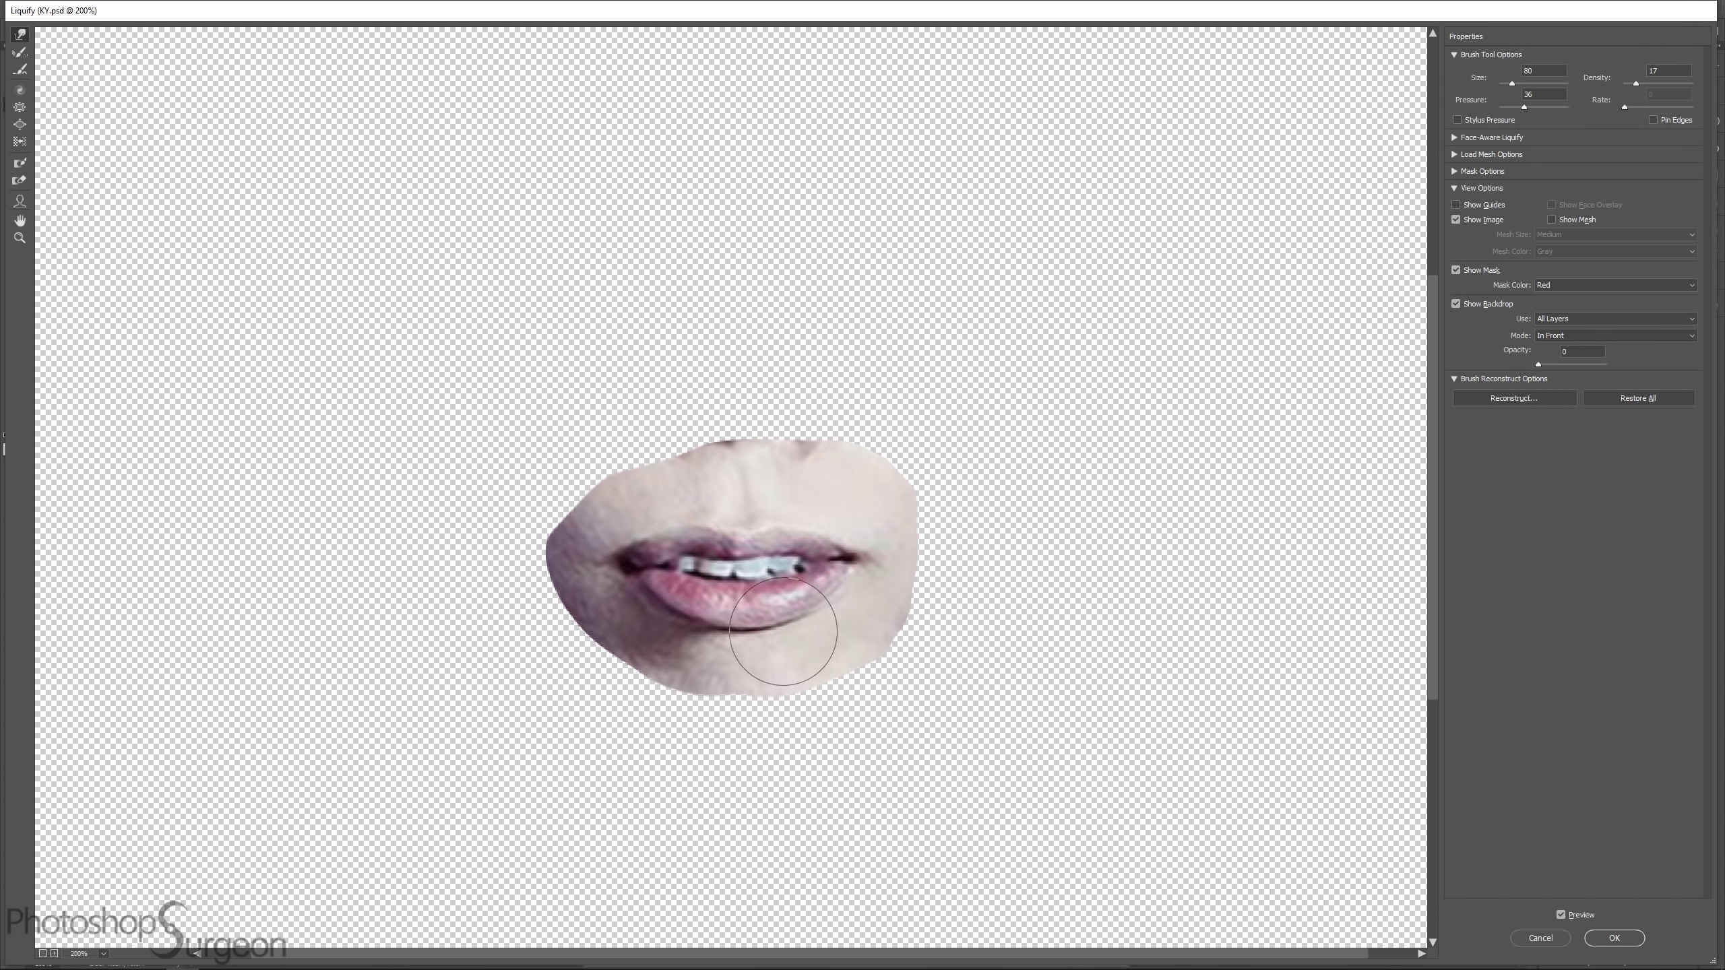
key("bracketright")
key("bracketright")
key("bracketright")
key("bracketleft")
key("bracketleft")
key("bracketleft")
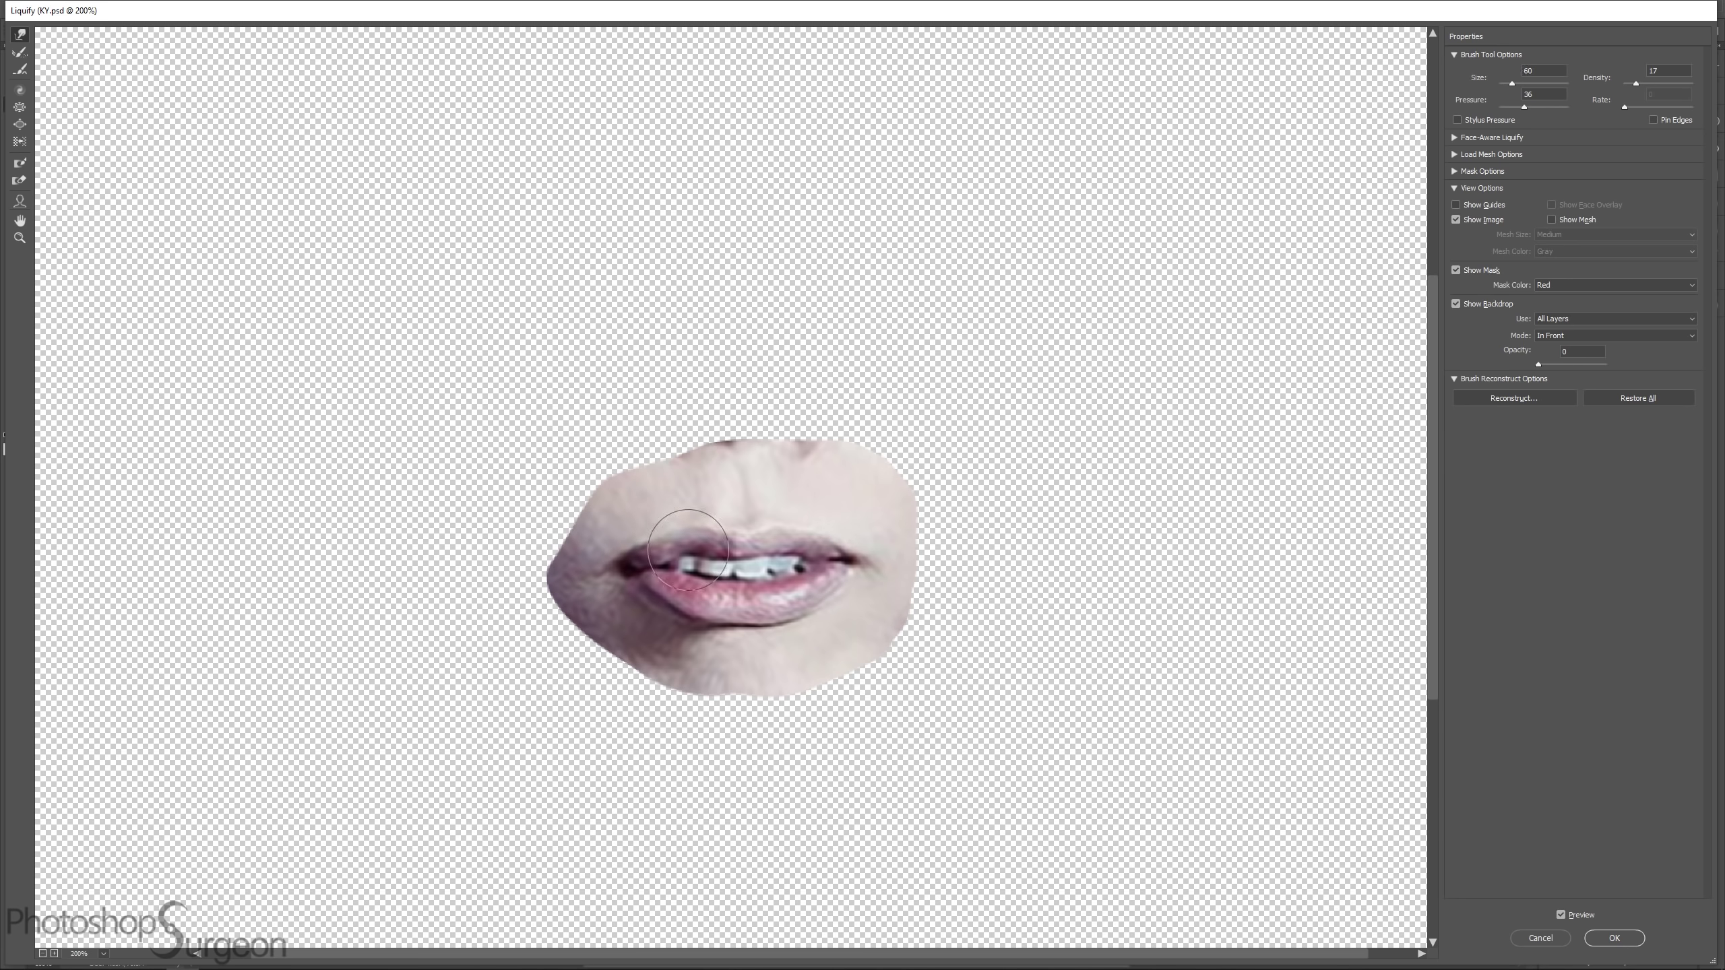
key("Return")
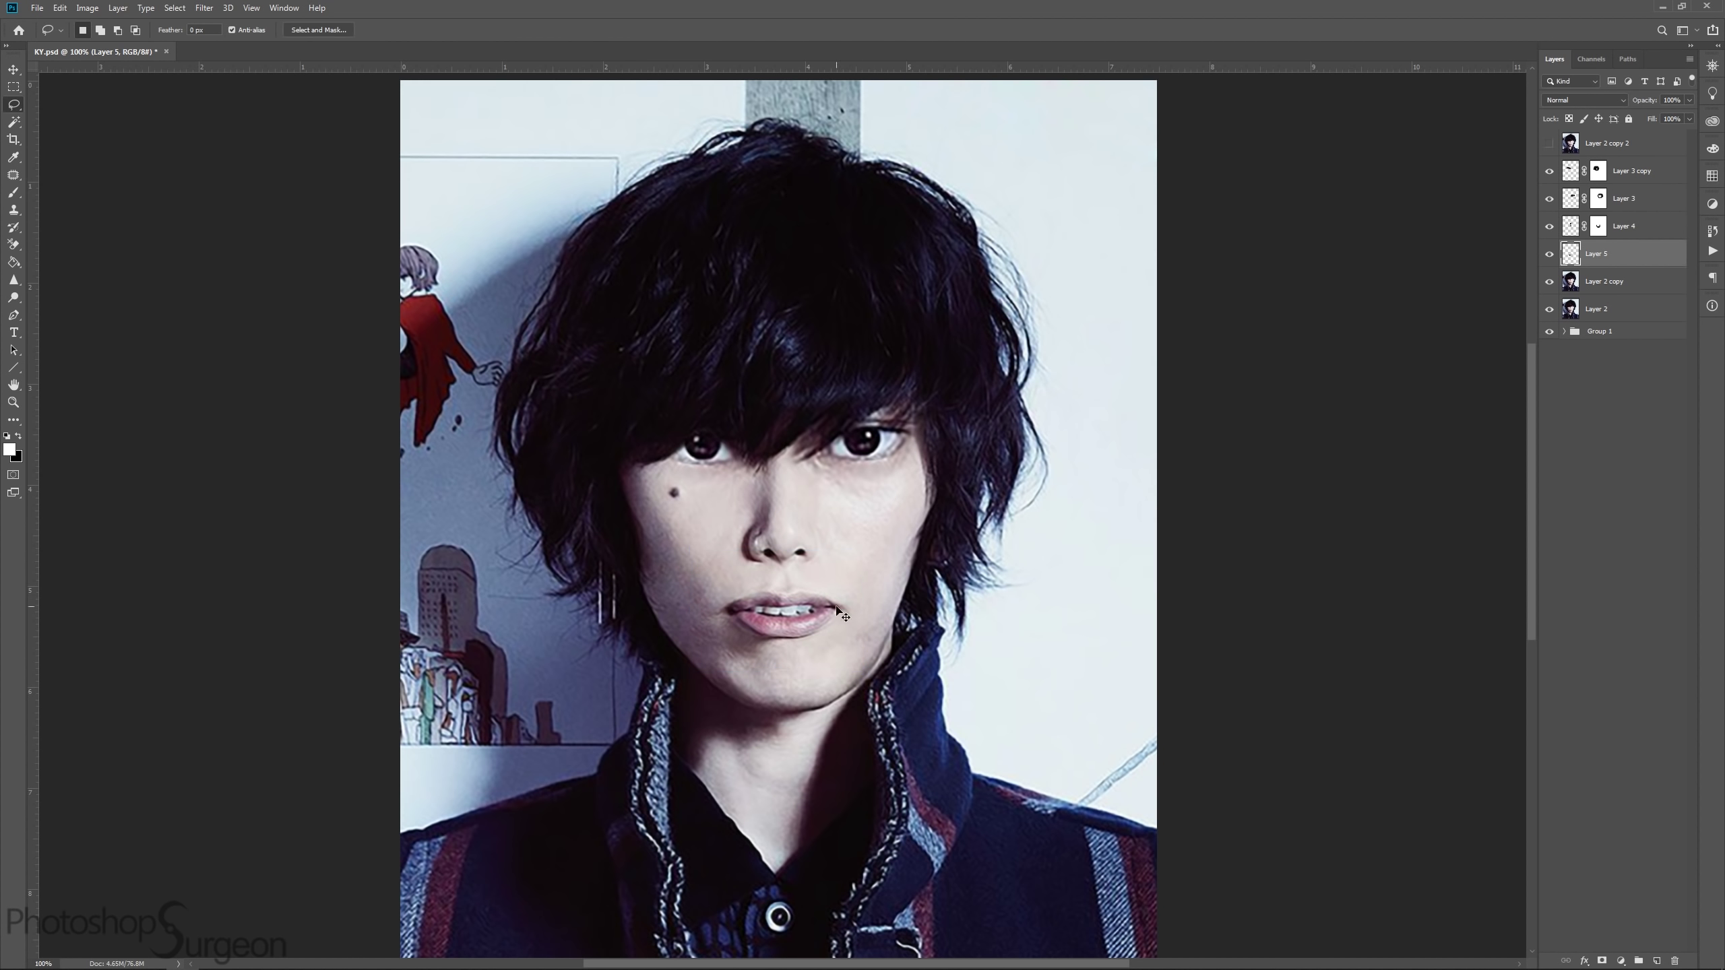
Step: Copy the selected jaw to a new layer, slim it with Liquify, and prepare black mask painting
key("alt+bracketleft")
key("l")
key("ctrl+j")
key("ctrl+shift+x")
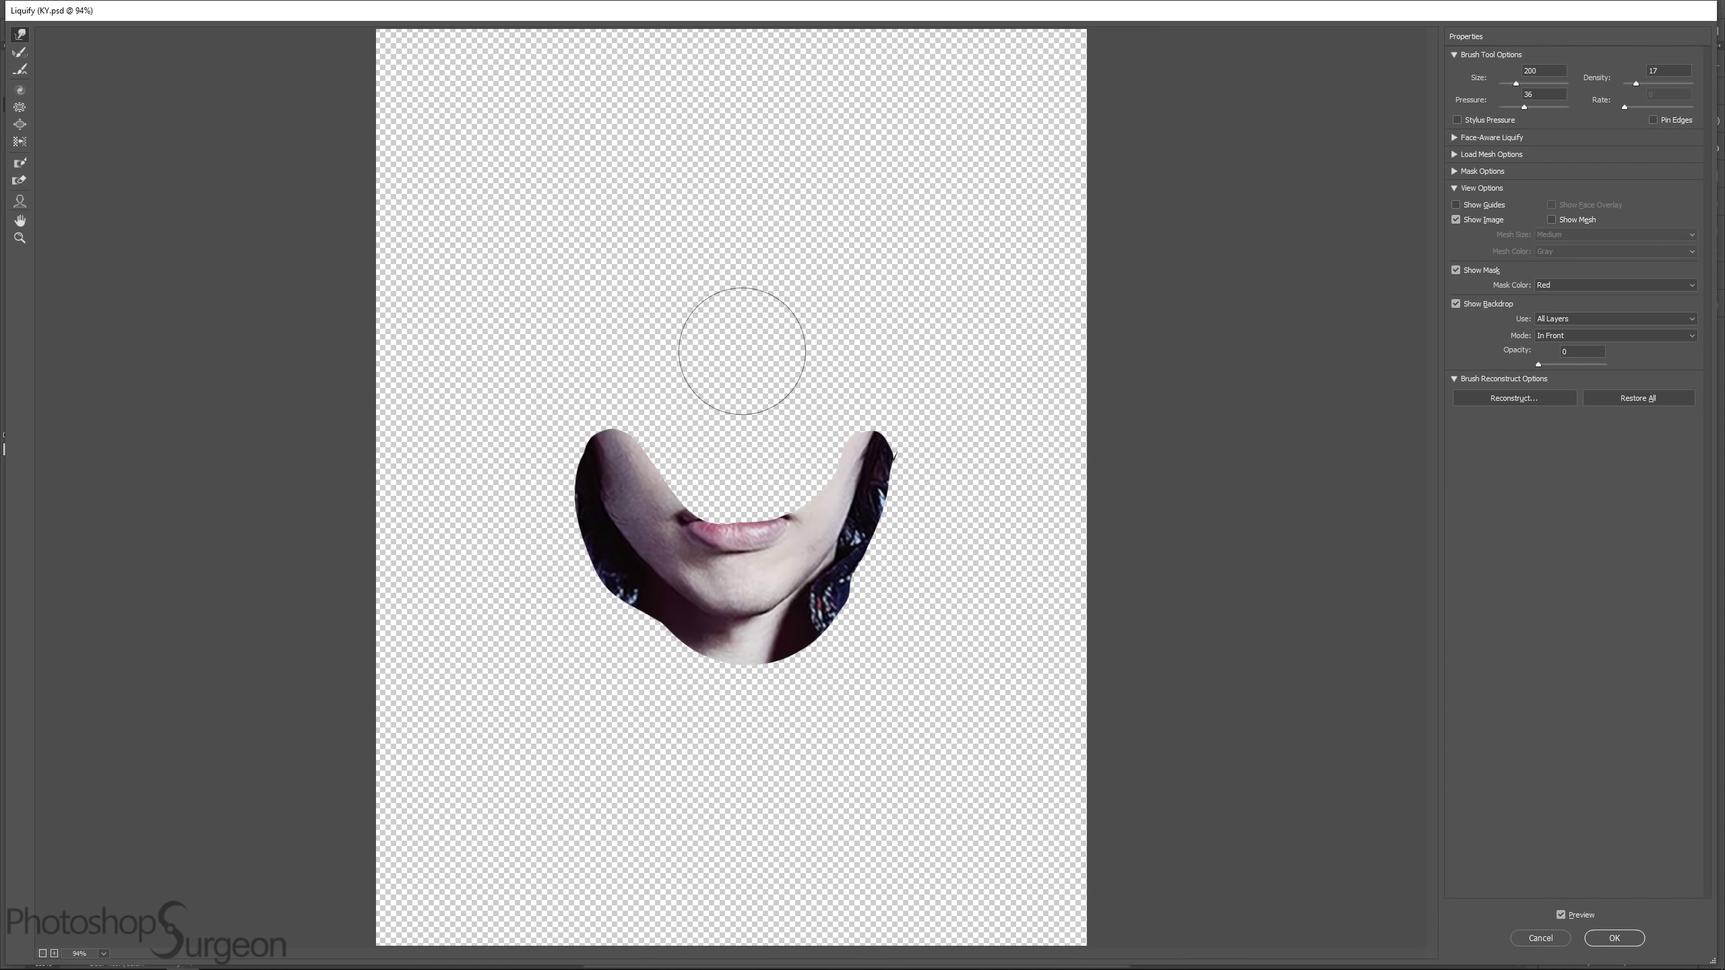
key("Return")
key("alt+bracketright")
key("b")
key("x")
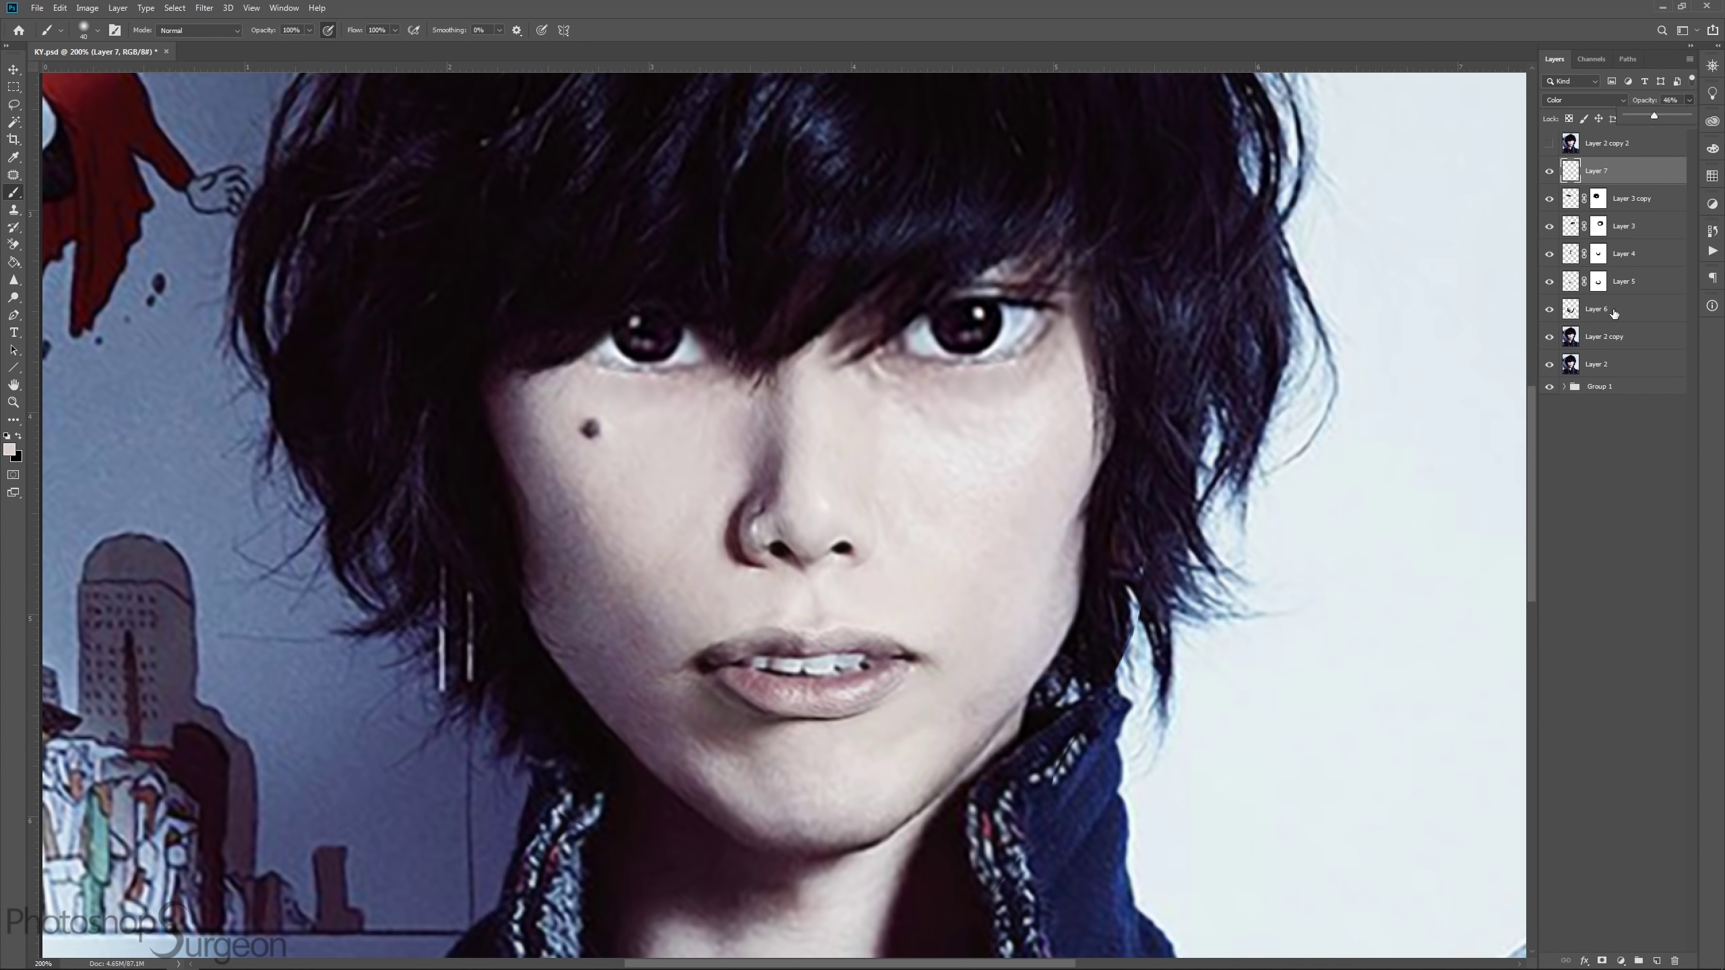
Step: Merge all visible layers into a new layer and refine the whole face outline with Liquify
key("ctrl+alt+shift+e")
key("ctrl+shift+x")
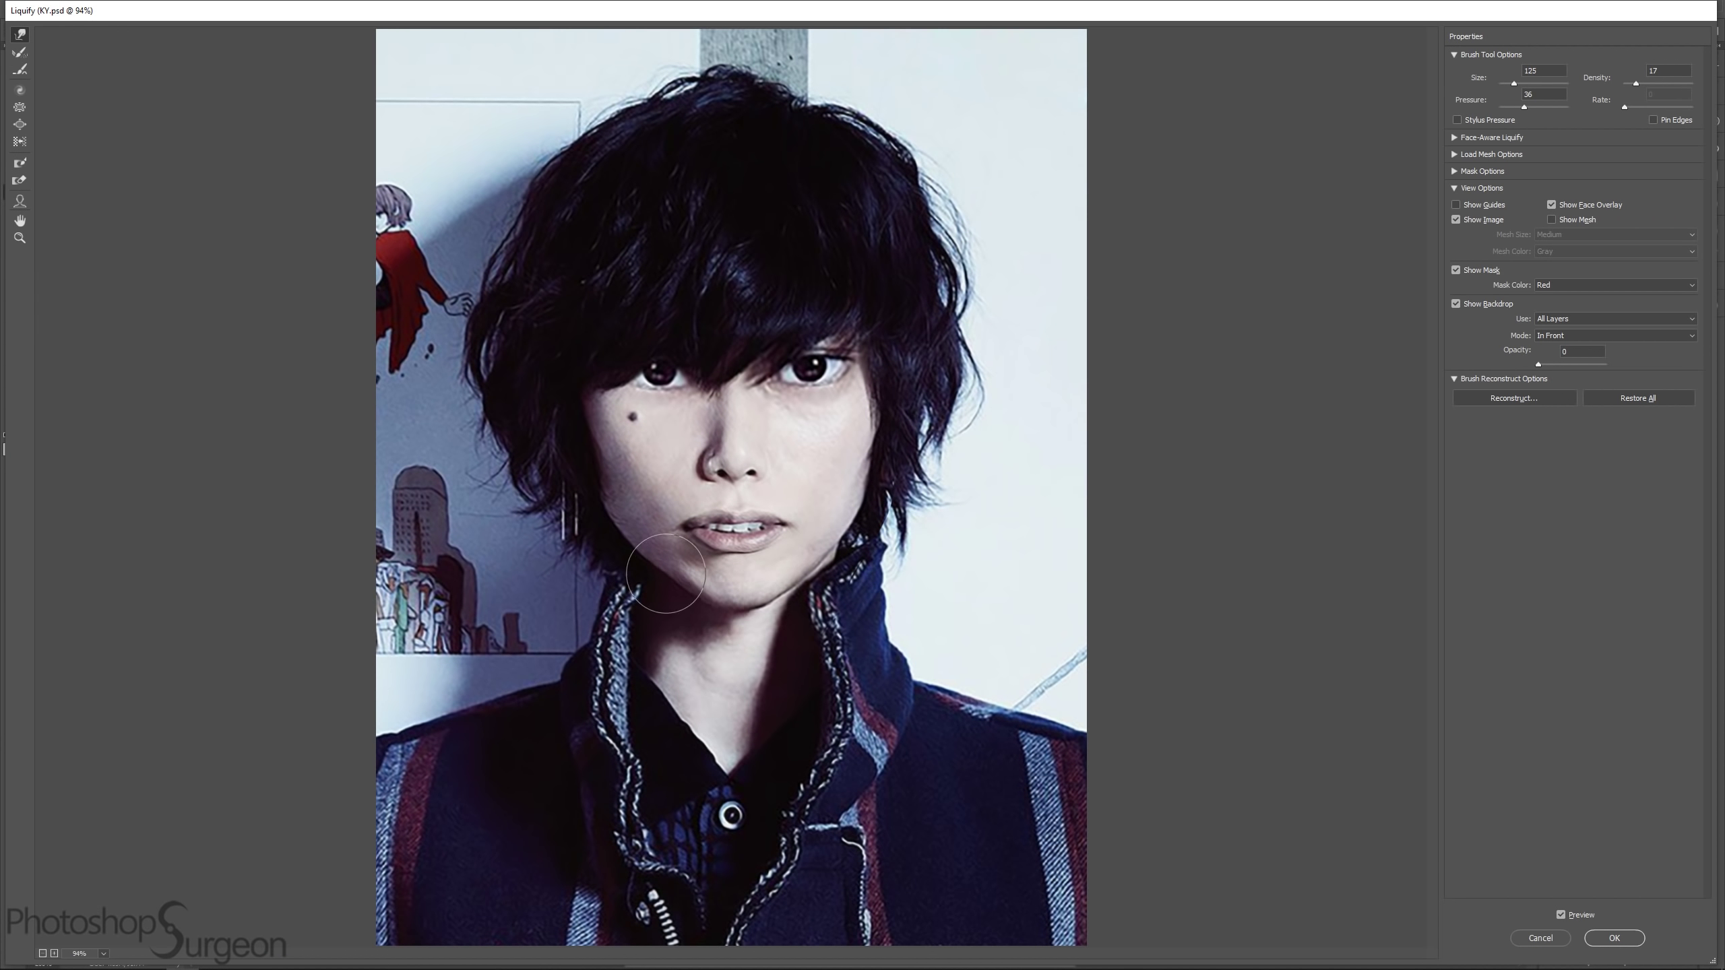
key("bracketright")
key("bracketright")
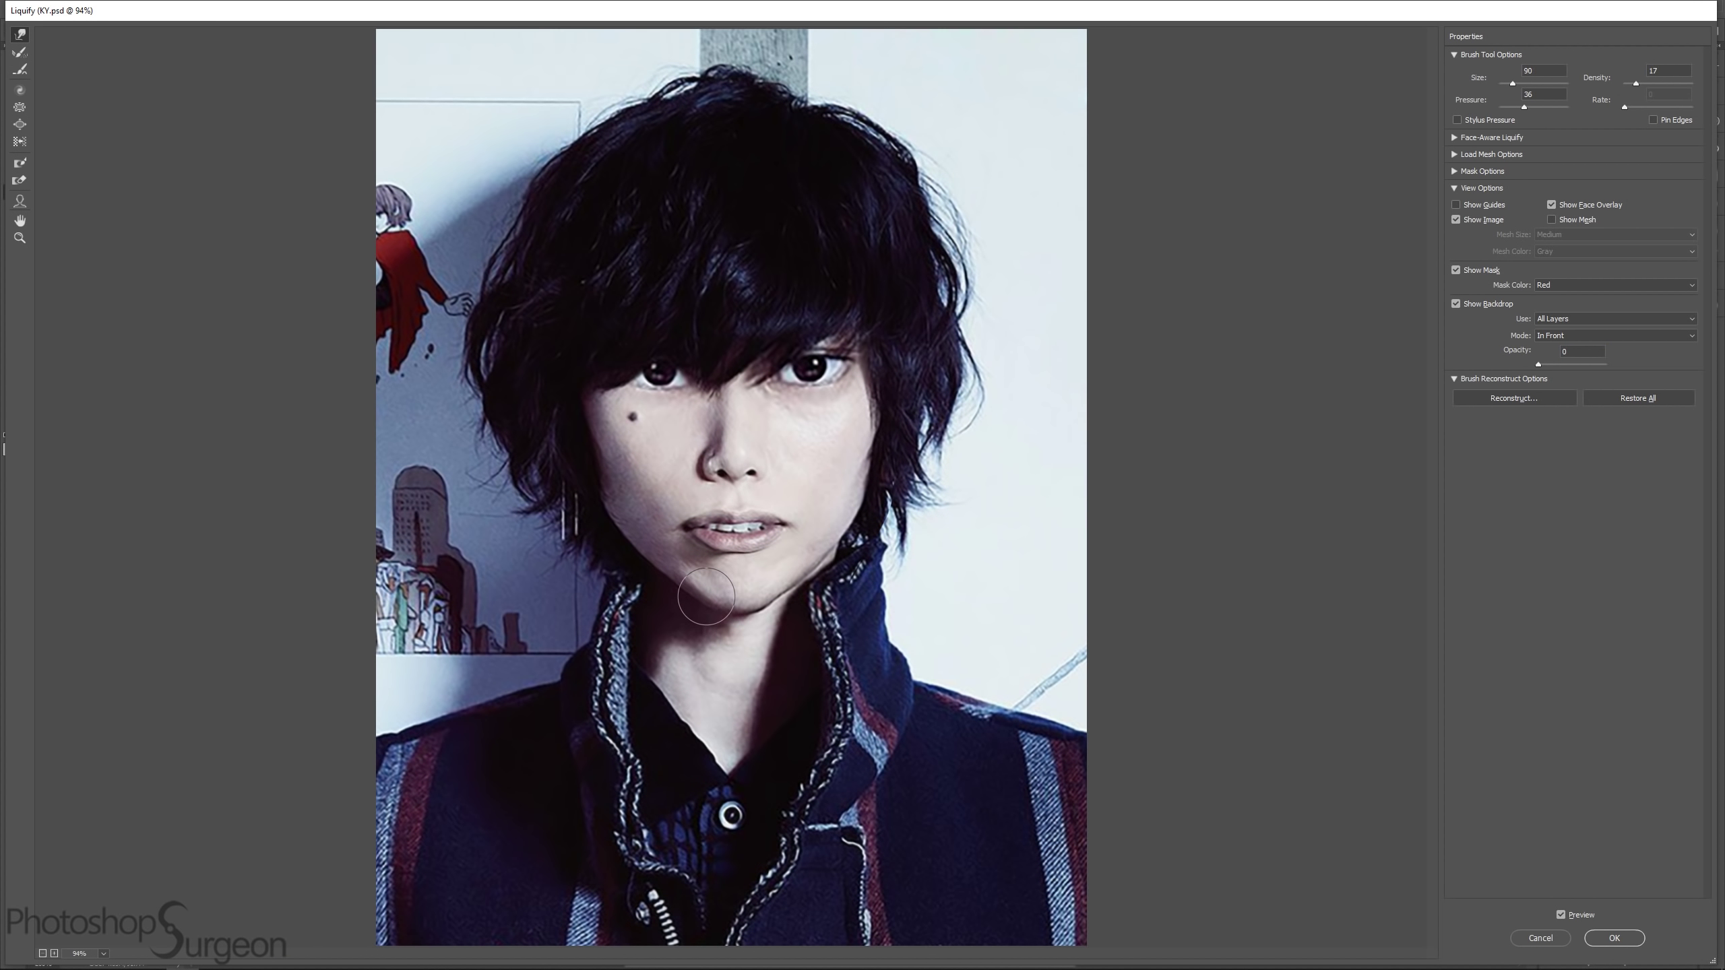
key("ctrl+plus")
key("bracketleft")
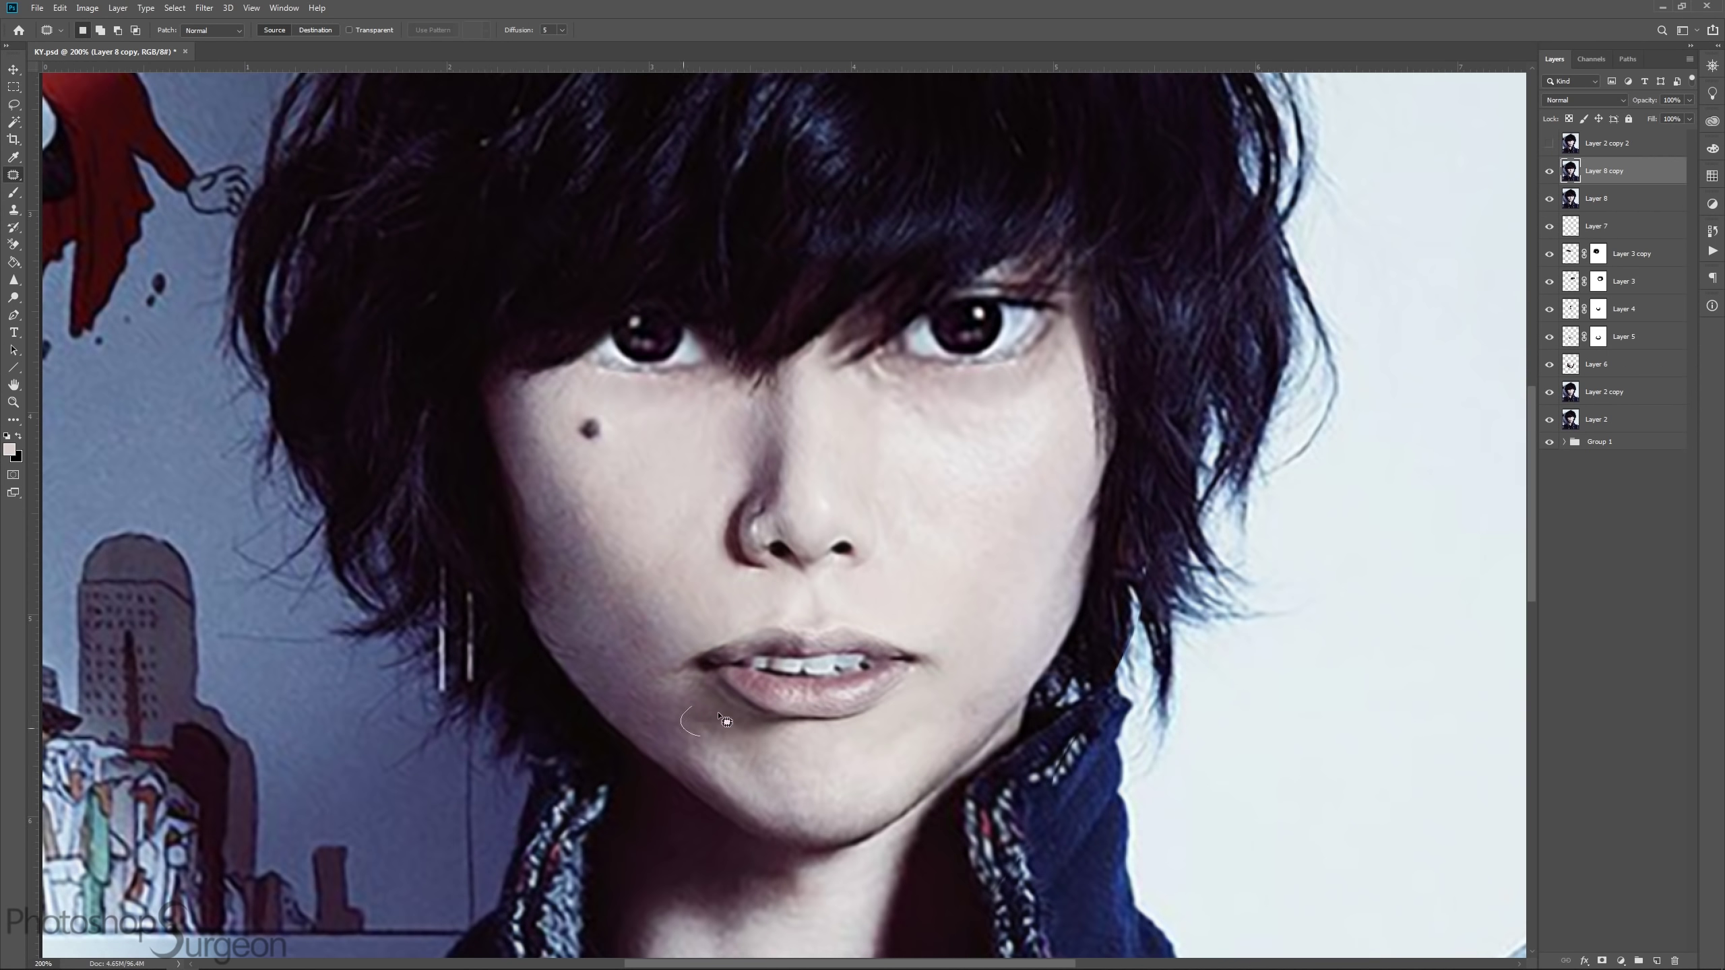
Step: Copy and stretch the eye area, then mask its edges into both cheeks
left_click_drag(679, 714, 721, 788)
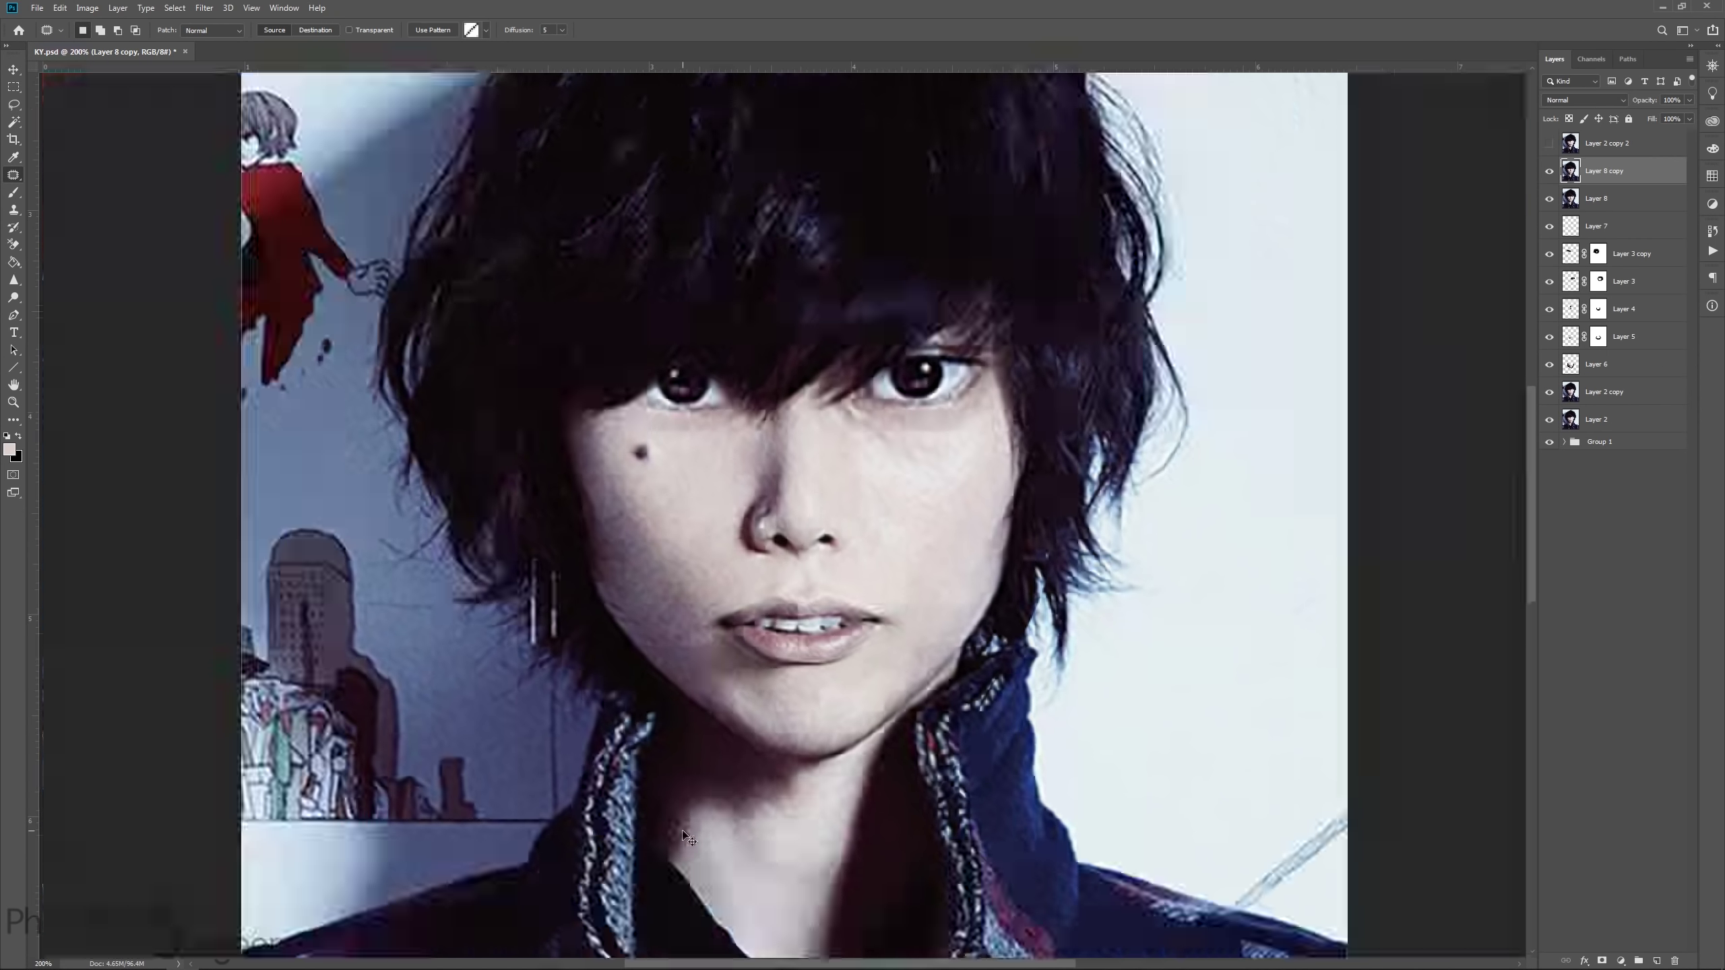
left_click_drag(951, 361, 689, 479)
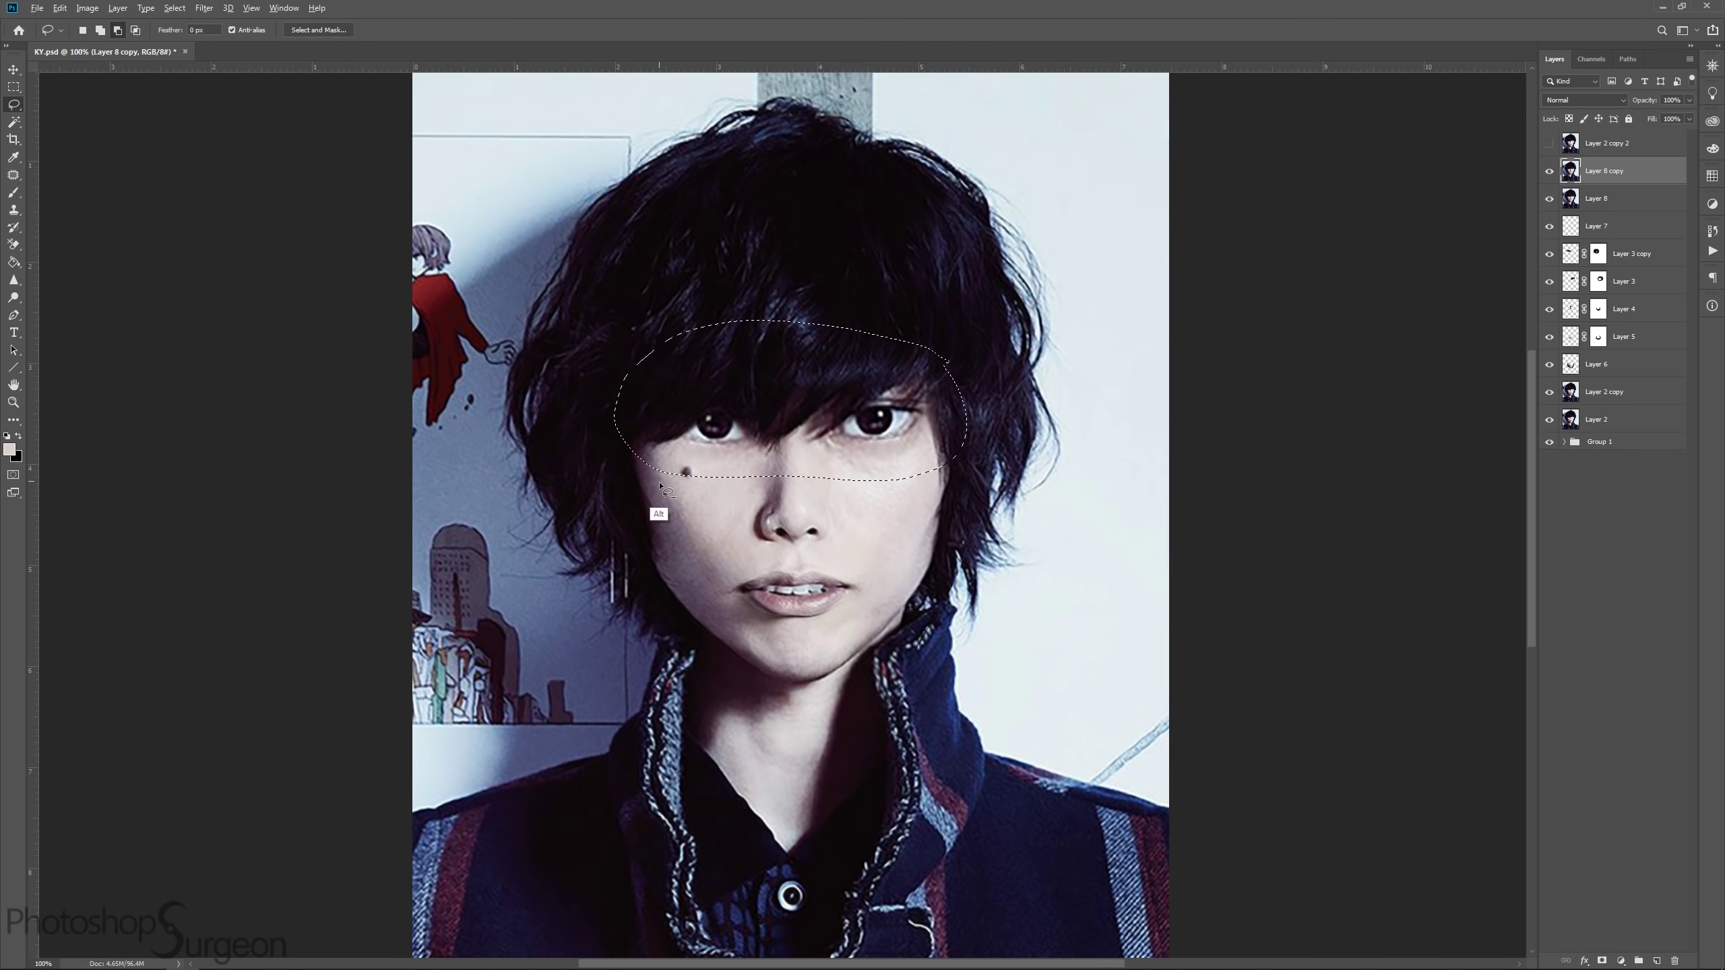
key("ctrl+j")
key("ctrl+t")
key("Return")
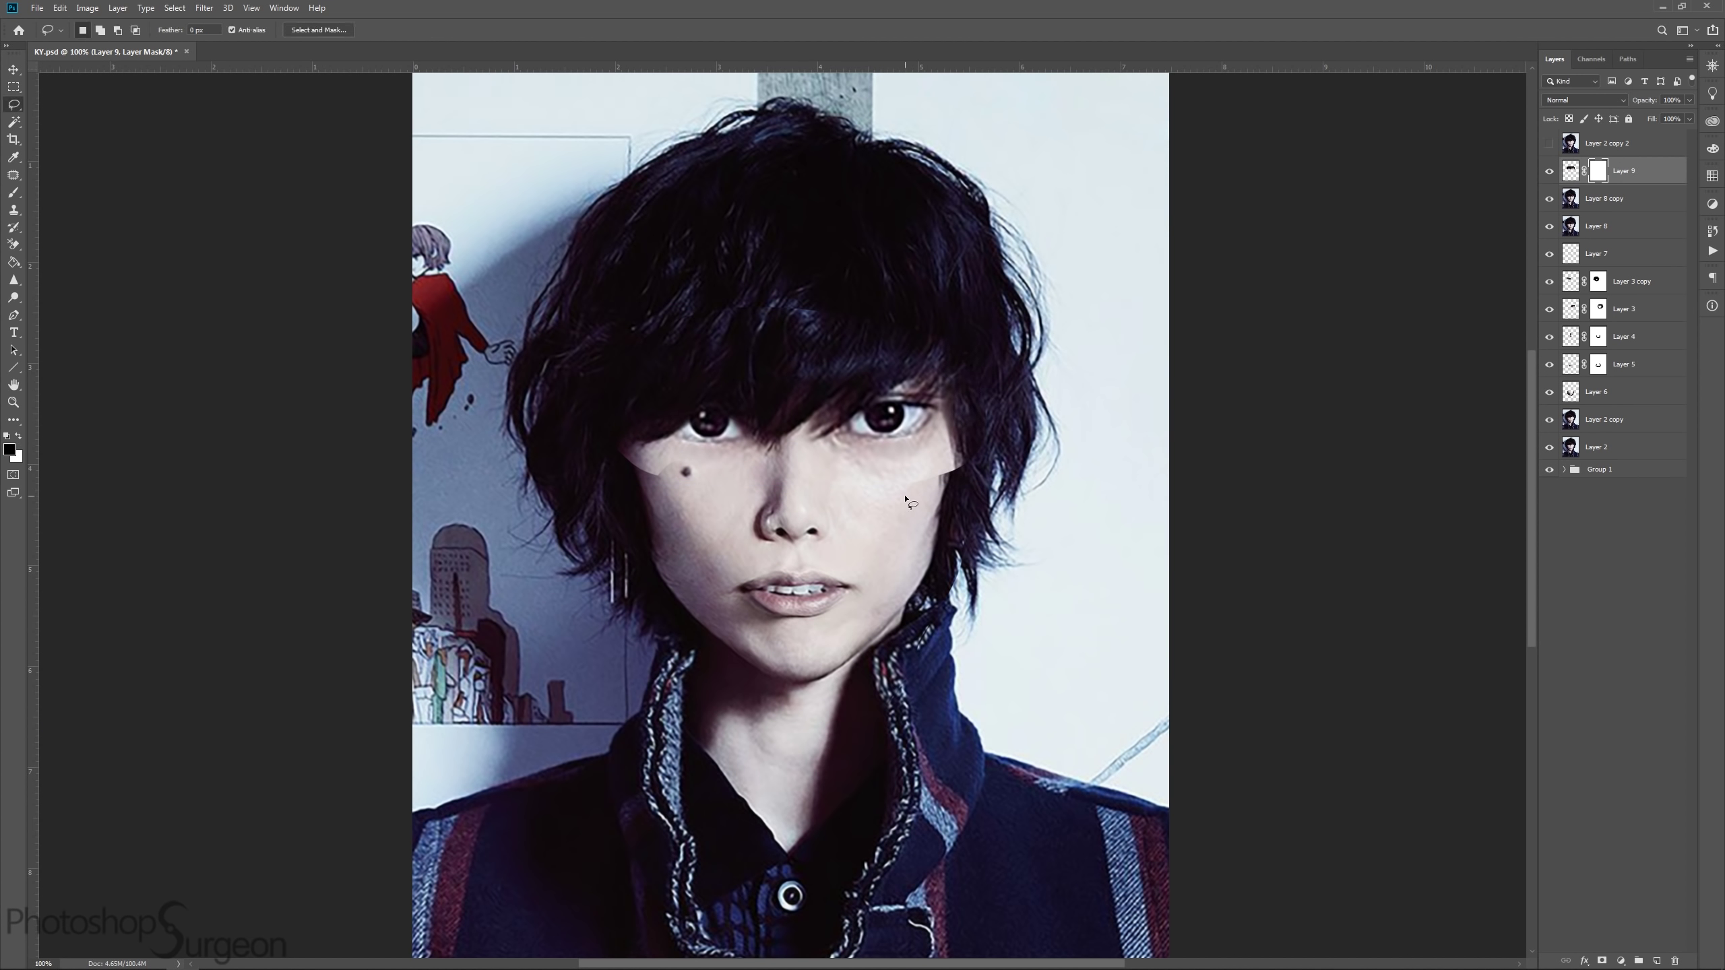
key("b")
left_click_drag(951, 452, 903, 493)
left_click_drag(625, 442, 673, 476)
Step: Merge visible layers into new layers and sharpen and dodge the eyes
key("ctrl+shift+alt+e")
key("x")
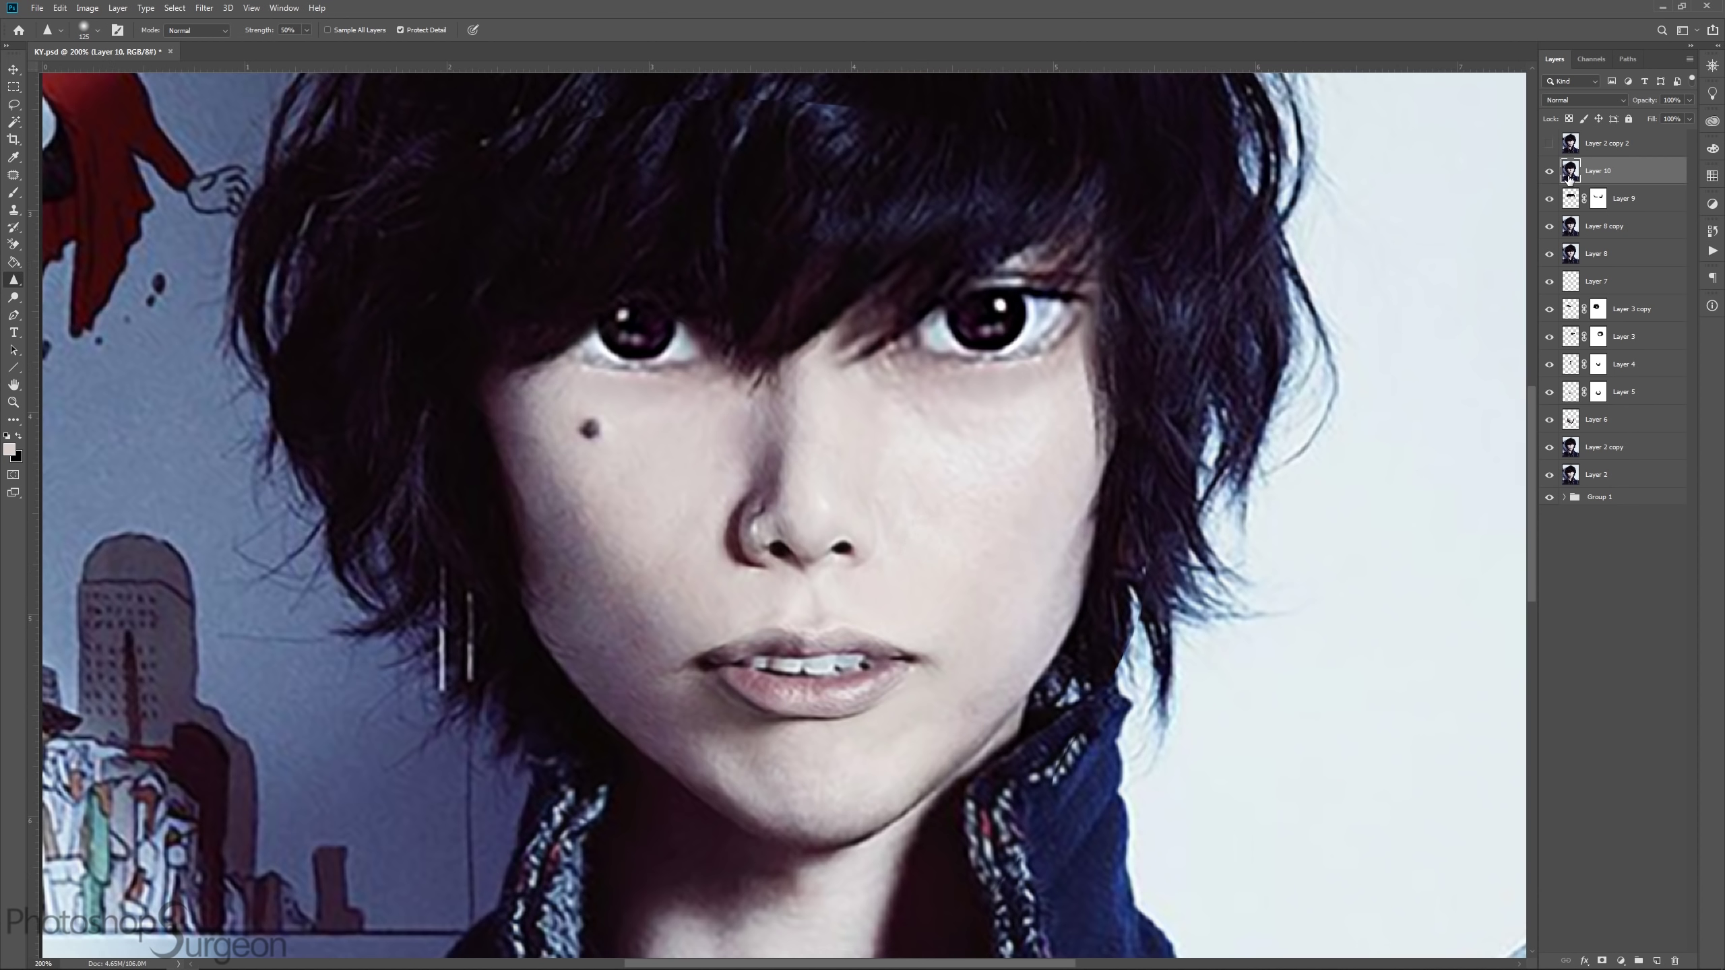
key("x")
key("o")
key("ctrl+shift+alt+e")
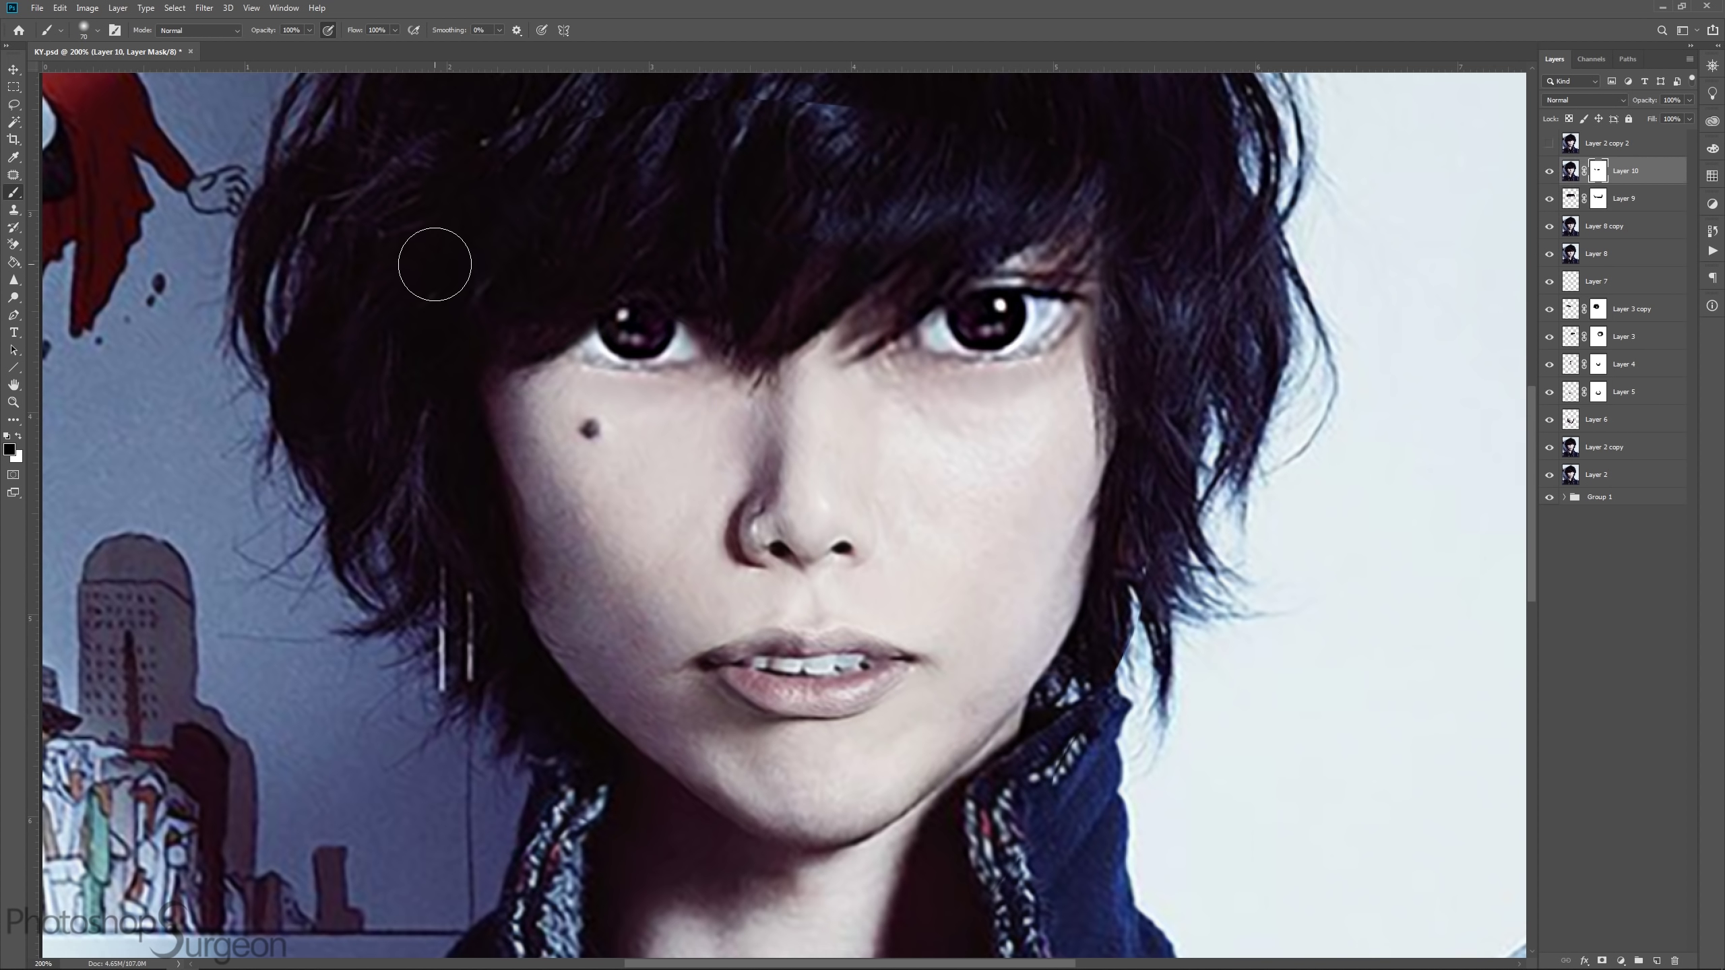
key("ctrl+minus")
Step: Tone the chin with finer Dodge and Burn strokes
key("bracketleft")
key("bracketleft")
key("bracketleft")
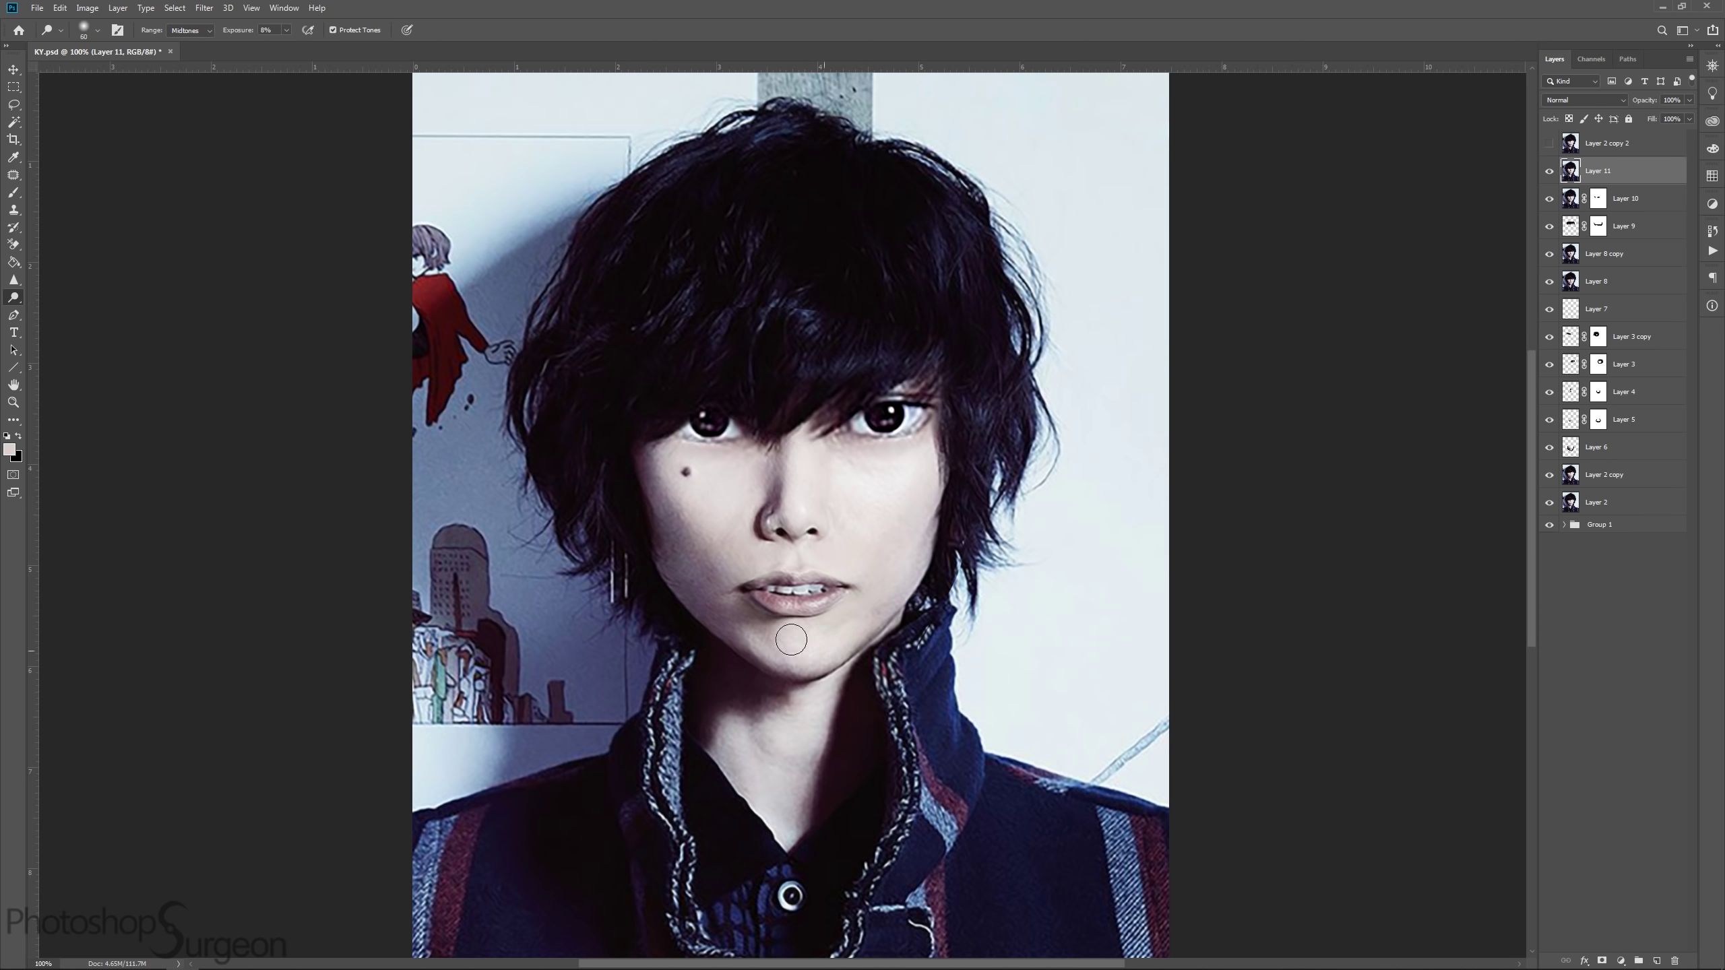
key("shift+o")
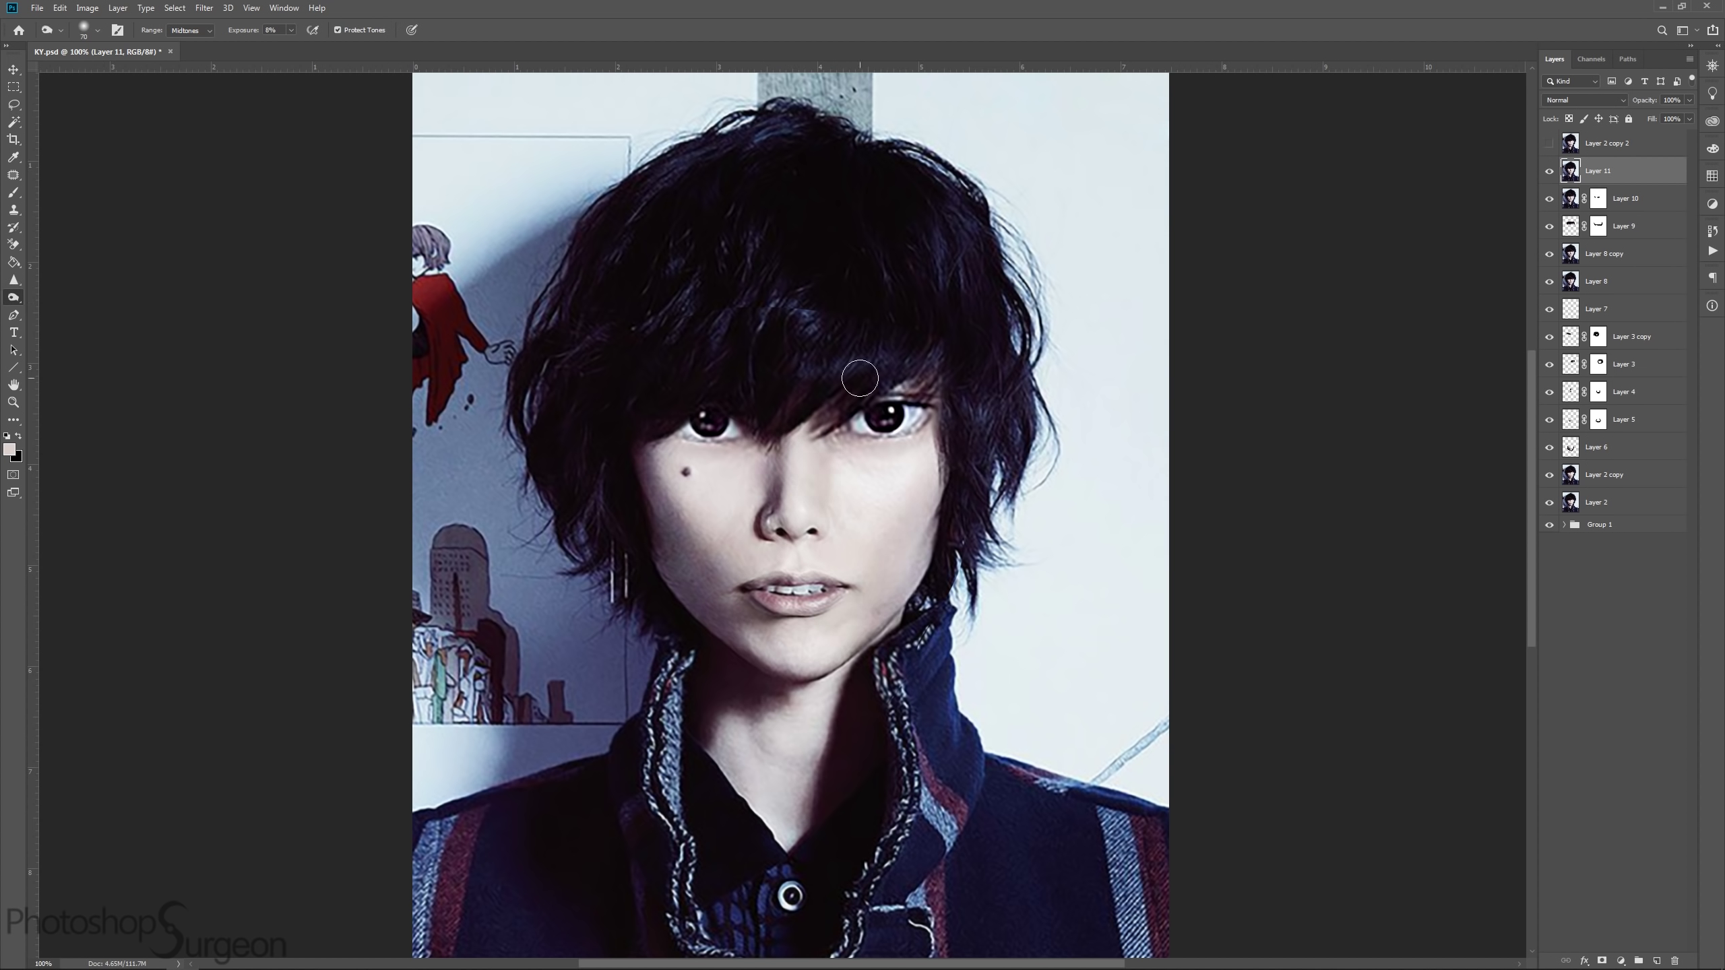
key("ctrl+shift+x")
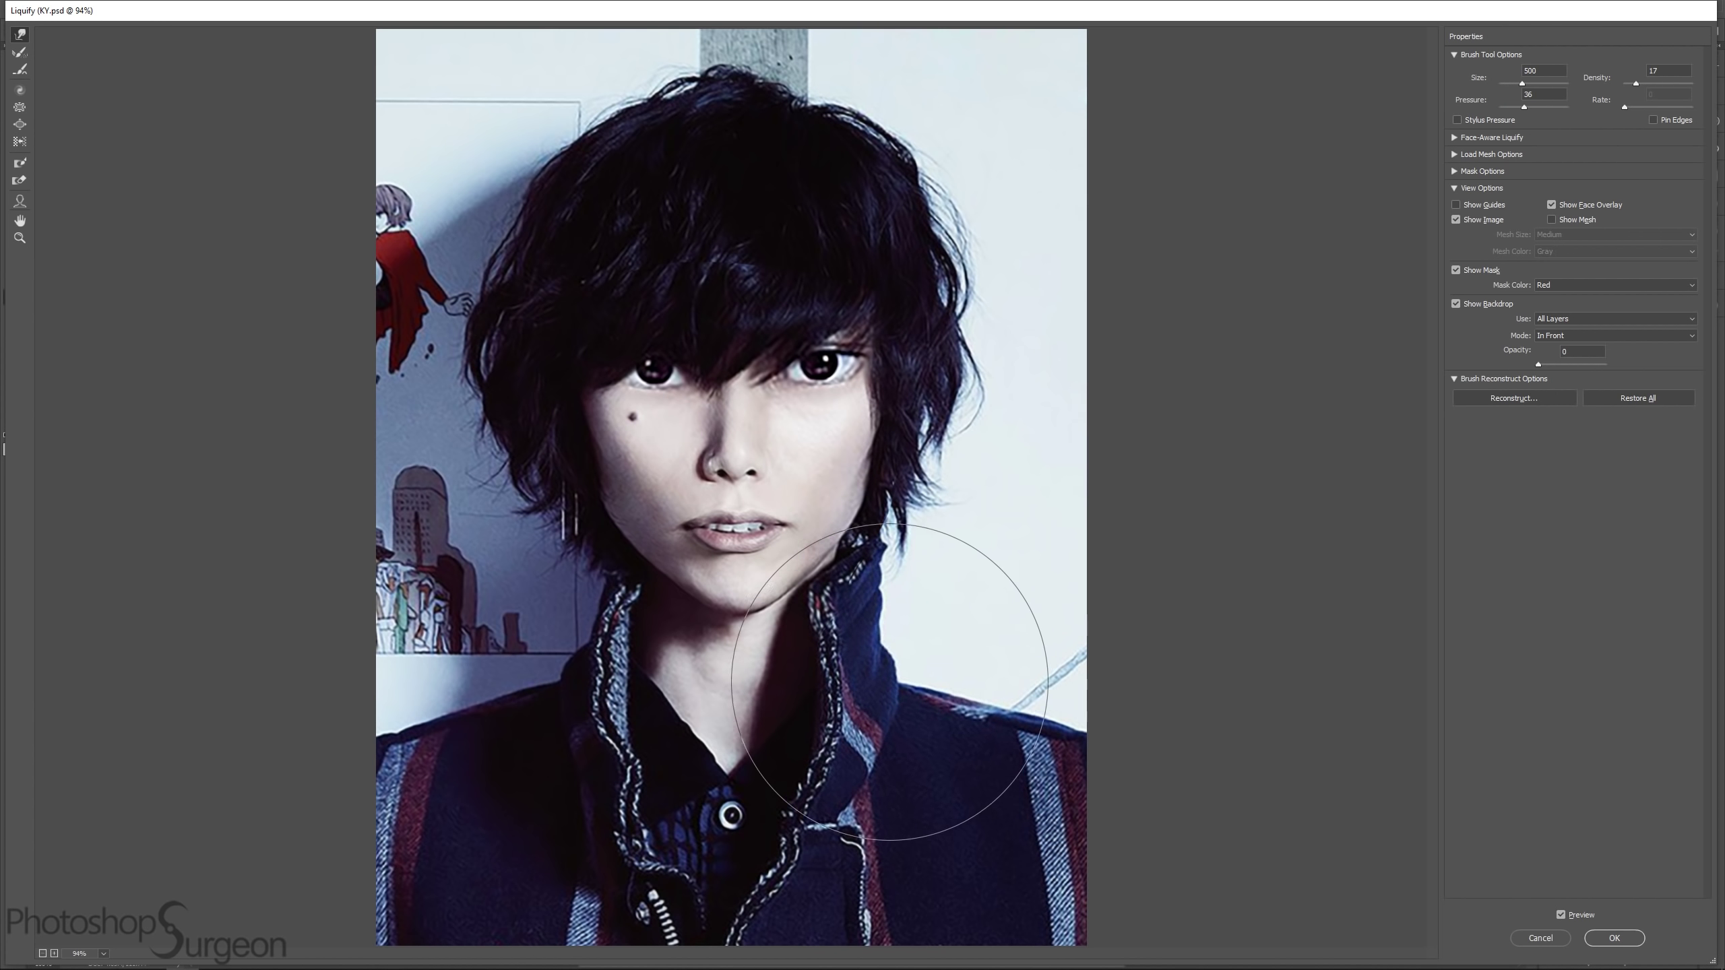
key("Escape")
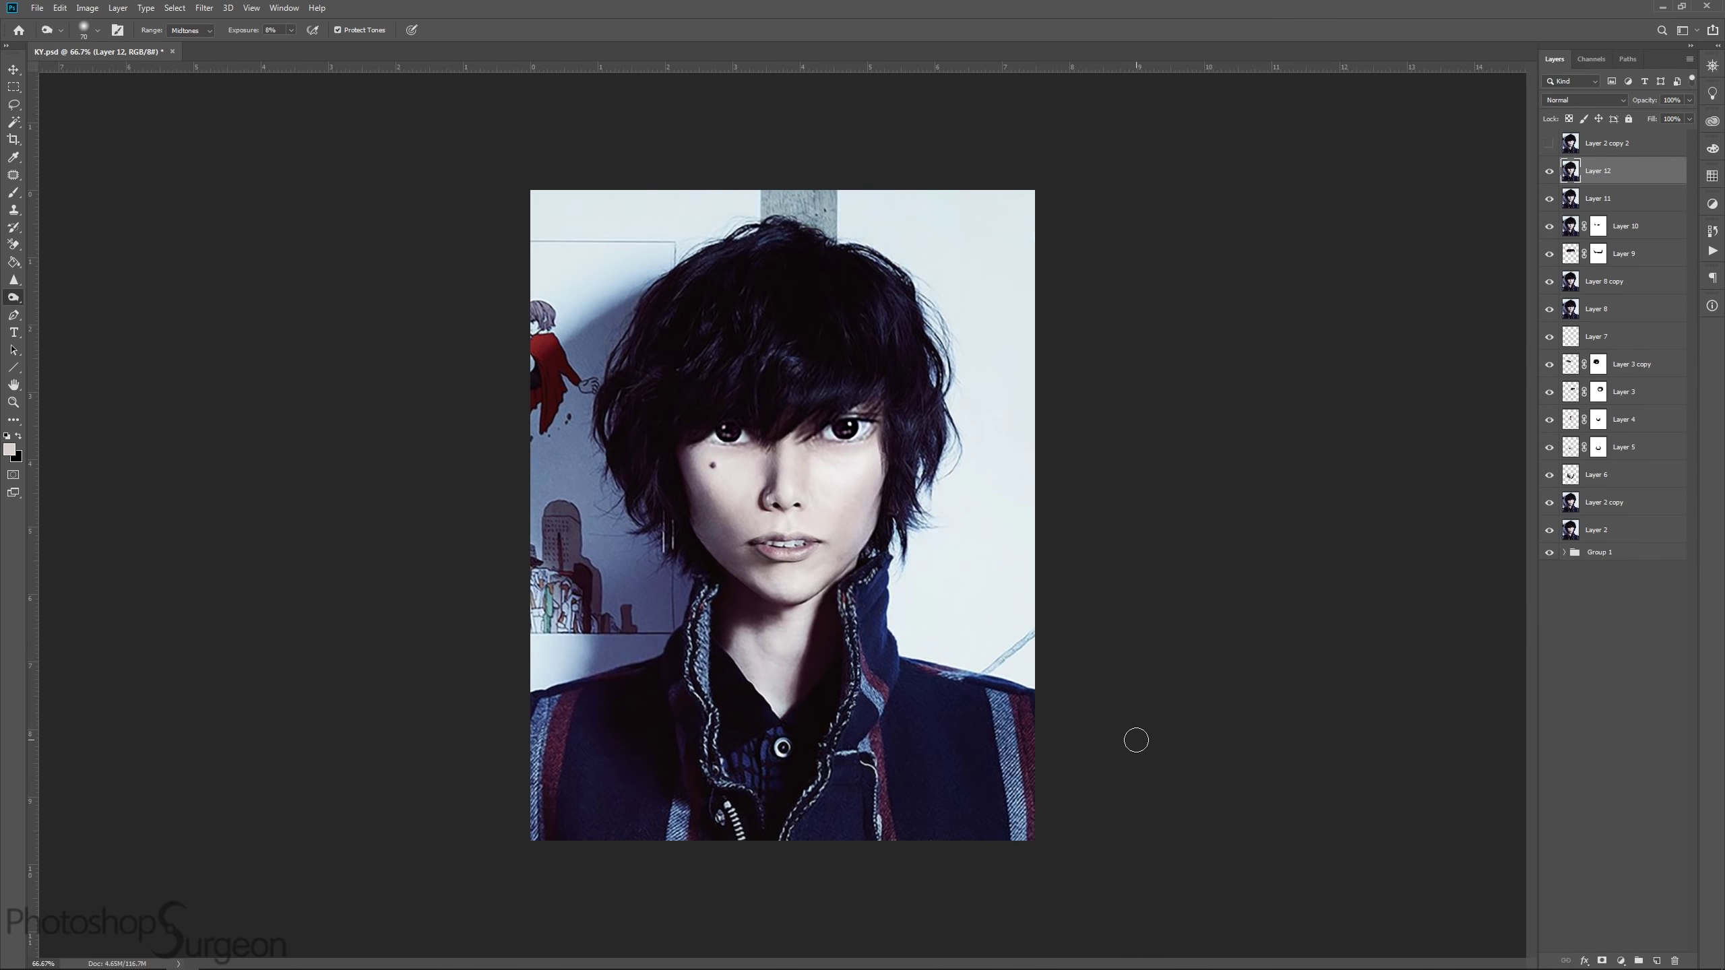
Step: Push the right side of the hair outward with Liquify Forward Warp
key("ctrl+shift+x")
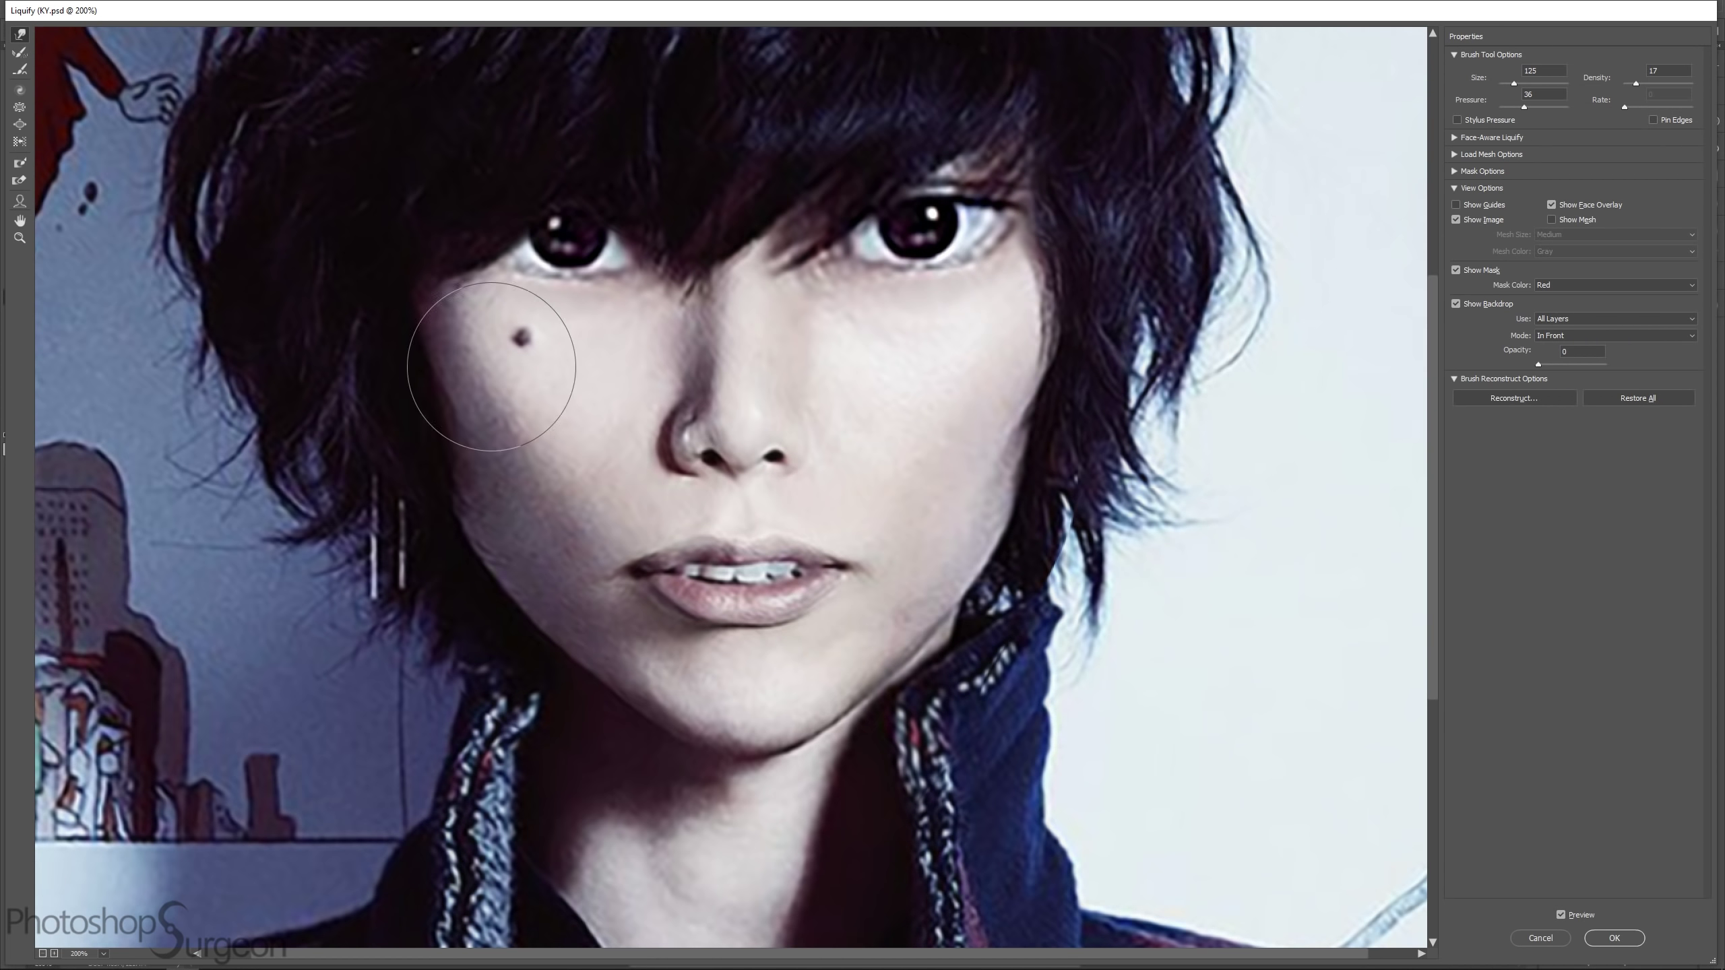
key("ctrl+minus")
key("ctrl+minus")
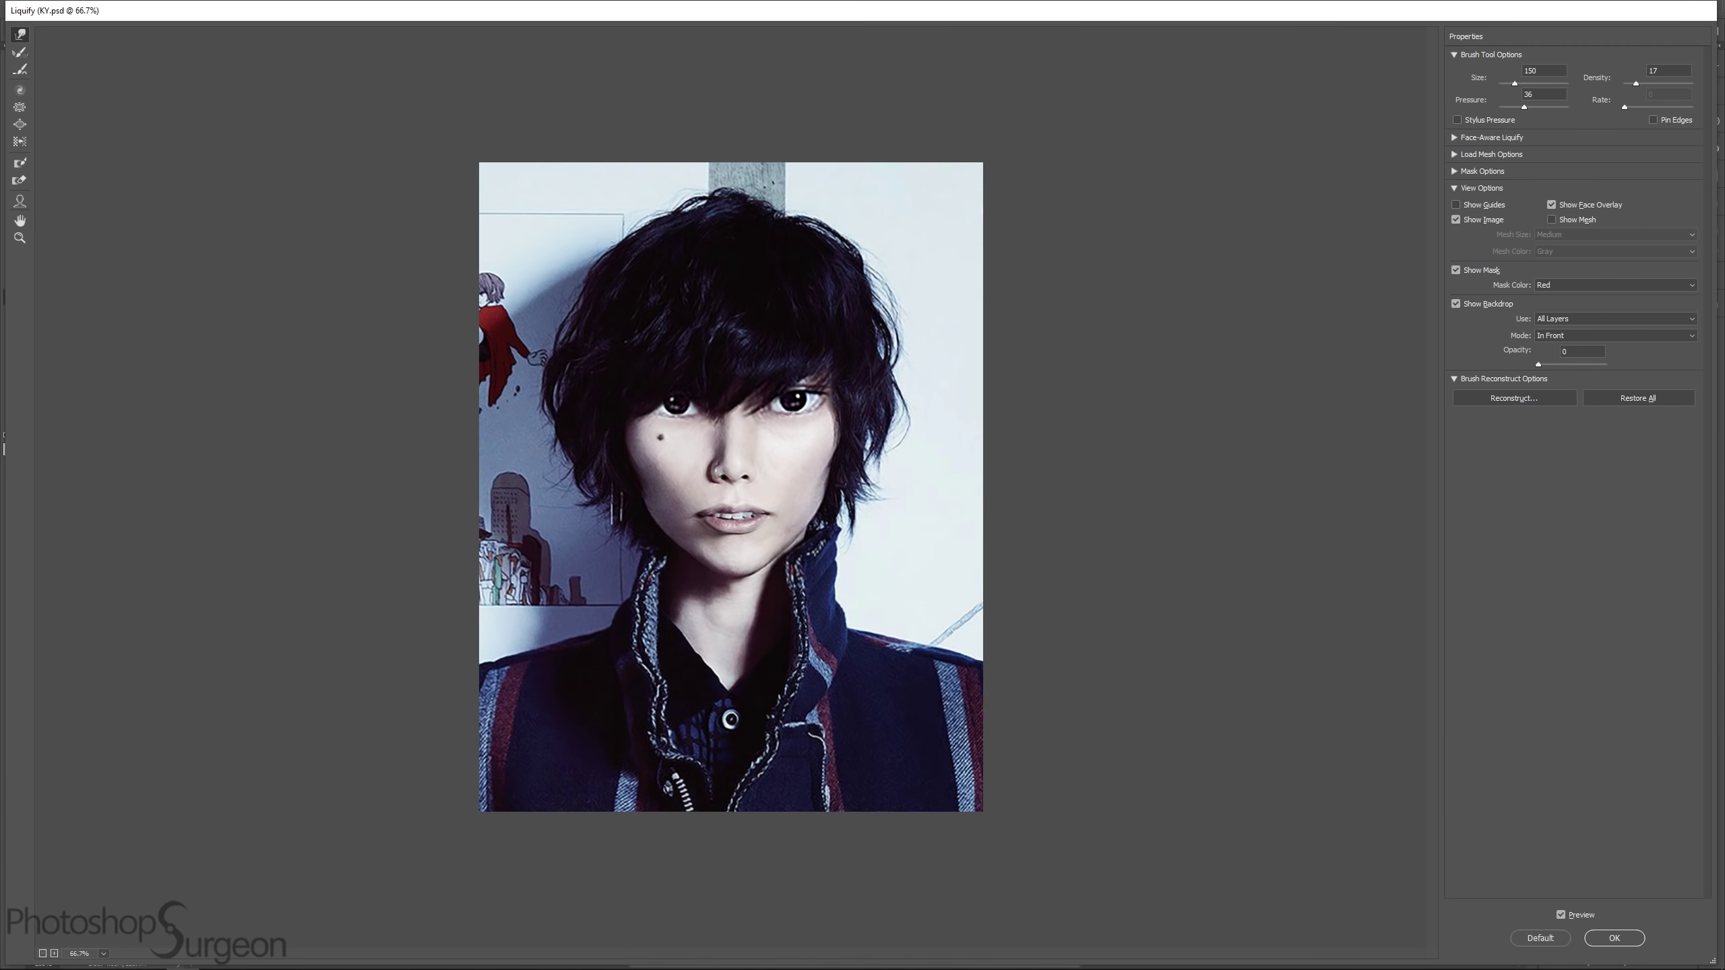
key("bracketright")
key("bracketright")
key("bracketright")
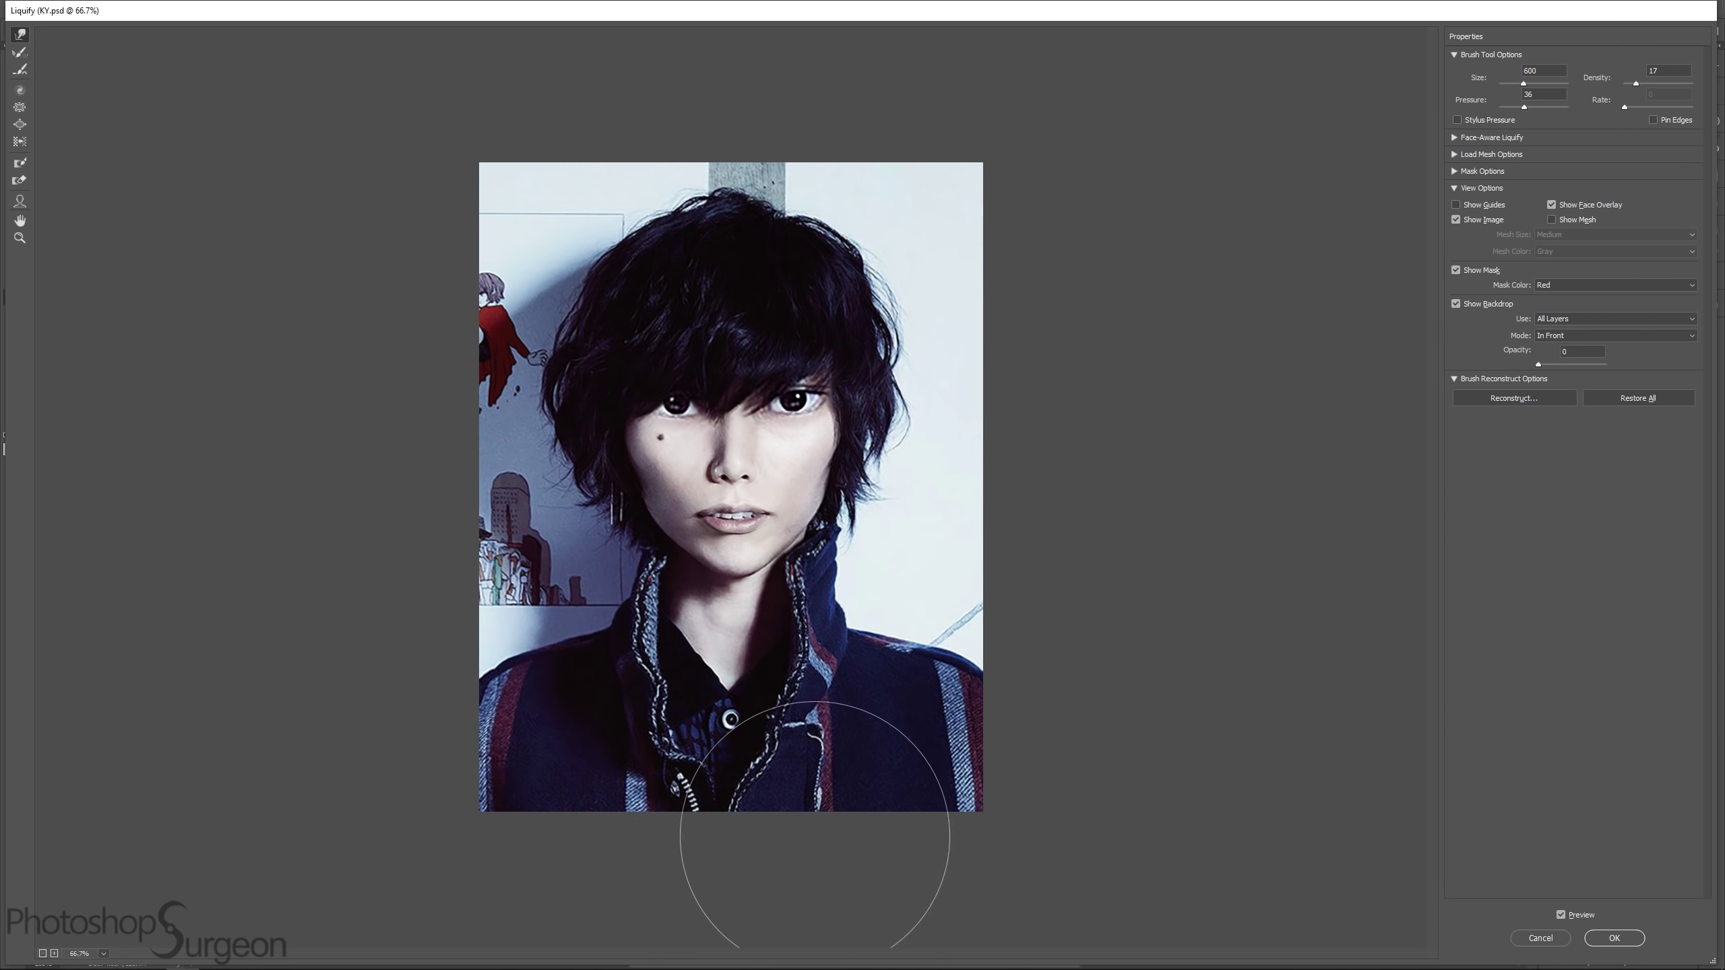
key("bracketleft")
key("bracketleft")
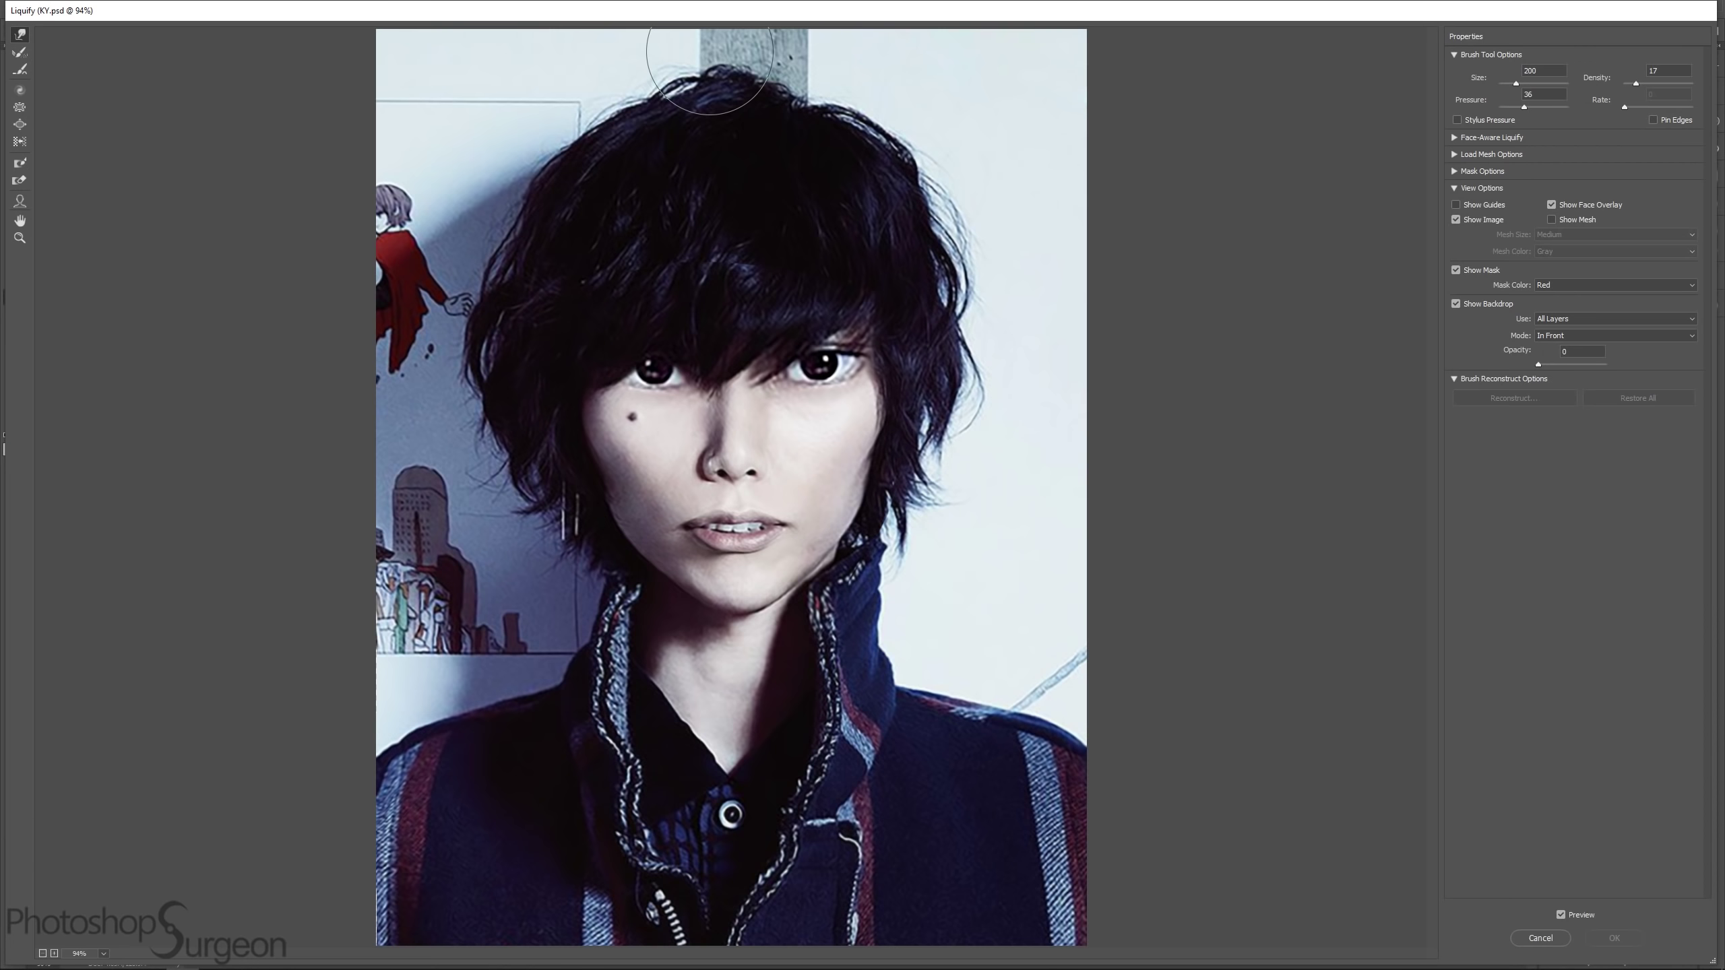
left_click_drag(931, 232, 964, 211)
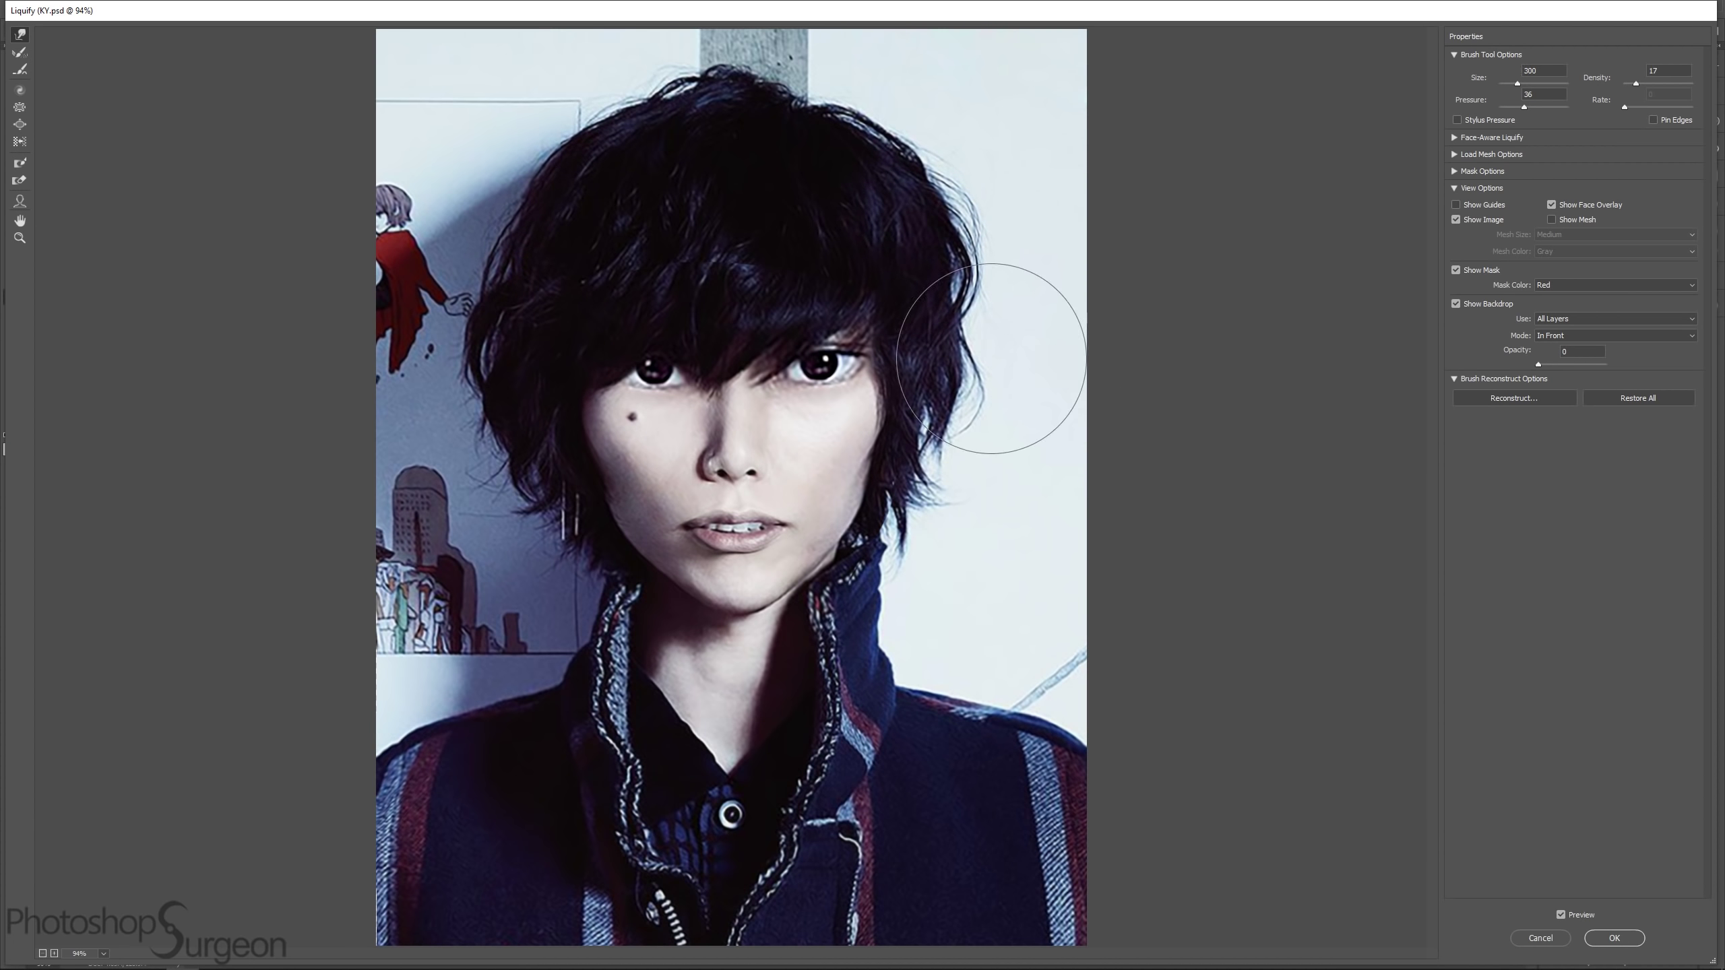
key("bracketleft")
key("bracketleft")
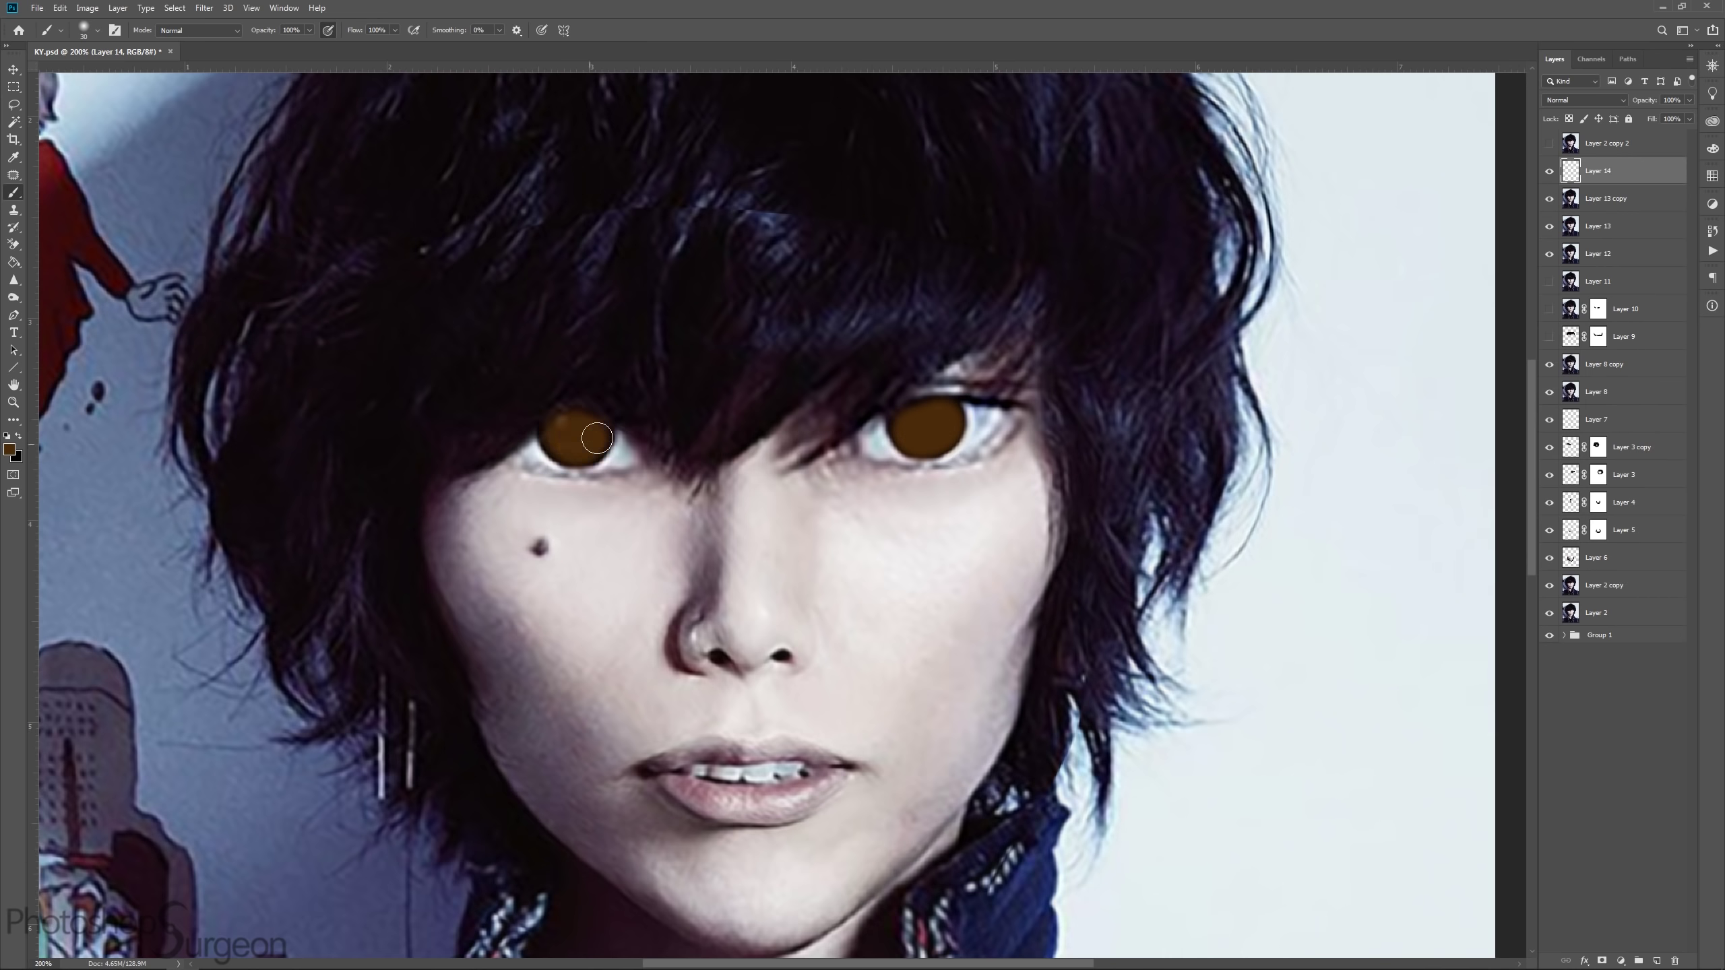
Step: Blend the orange iris paint so the irises turn brown, and add a new masked eye layer
left_click(1550, 172)
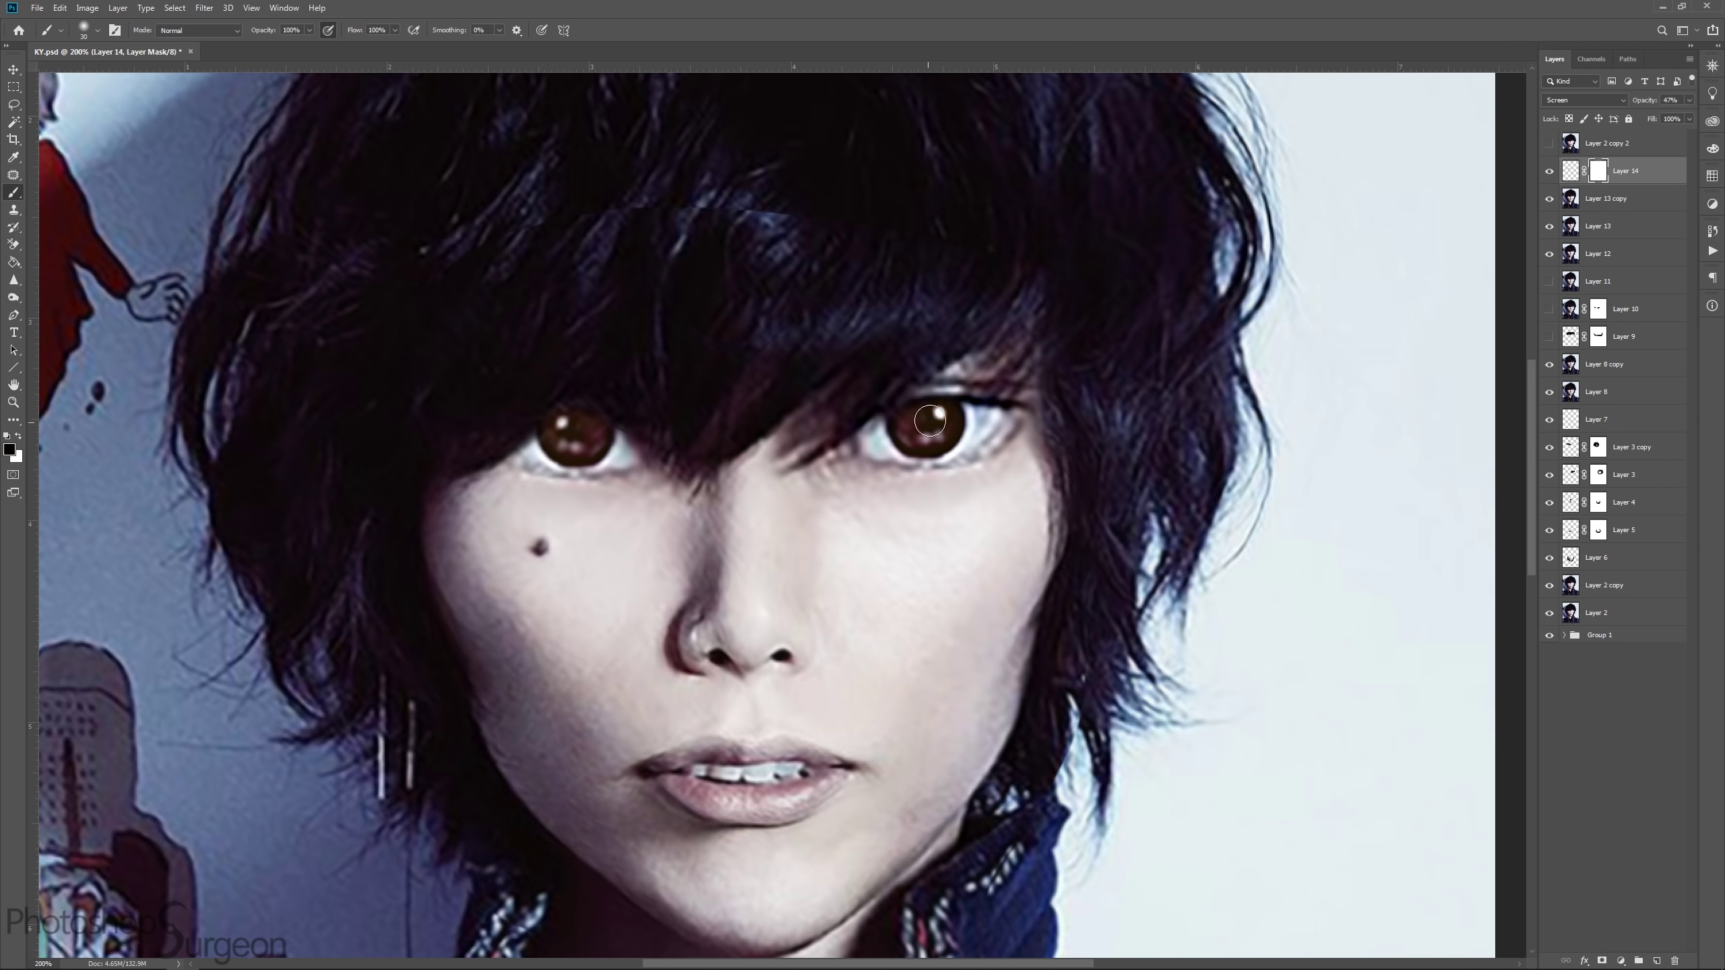
key("ctrl+i")
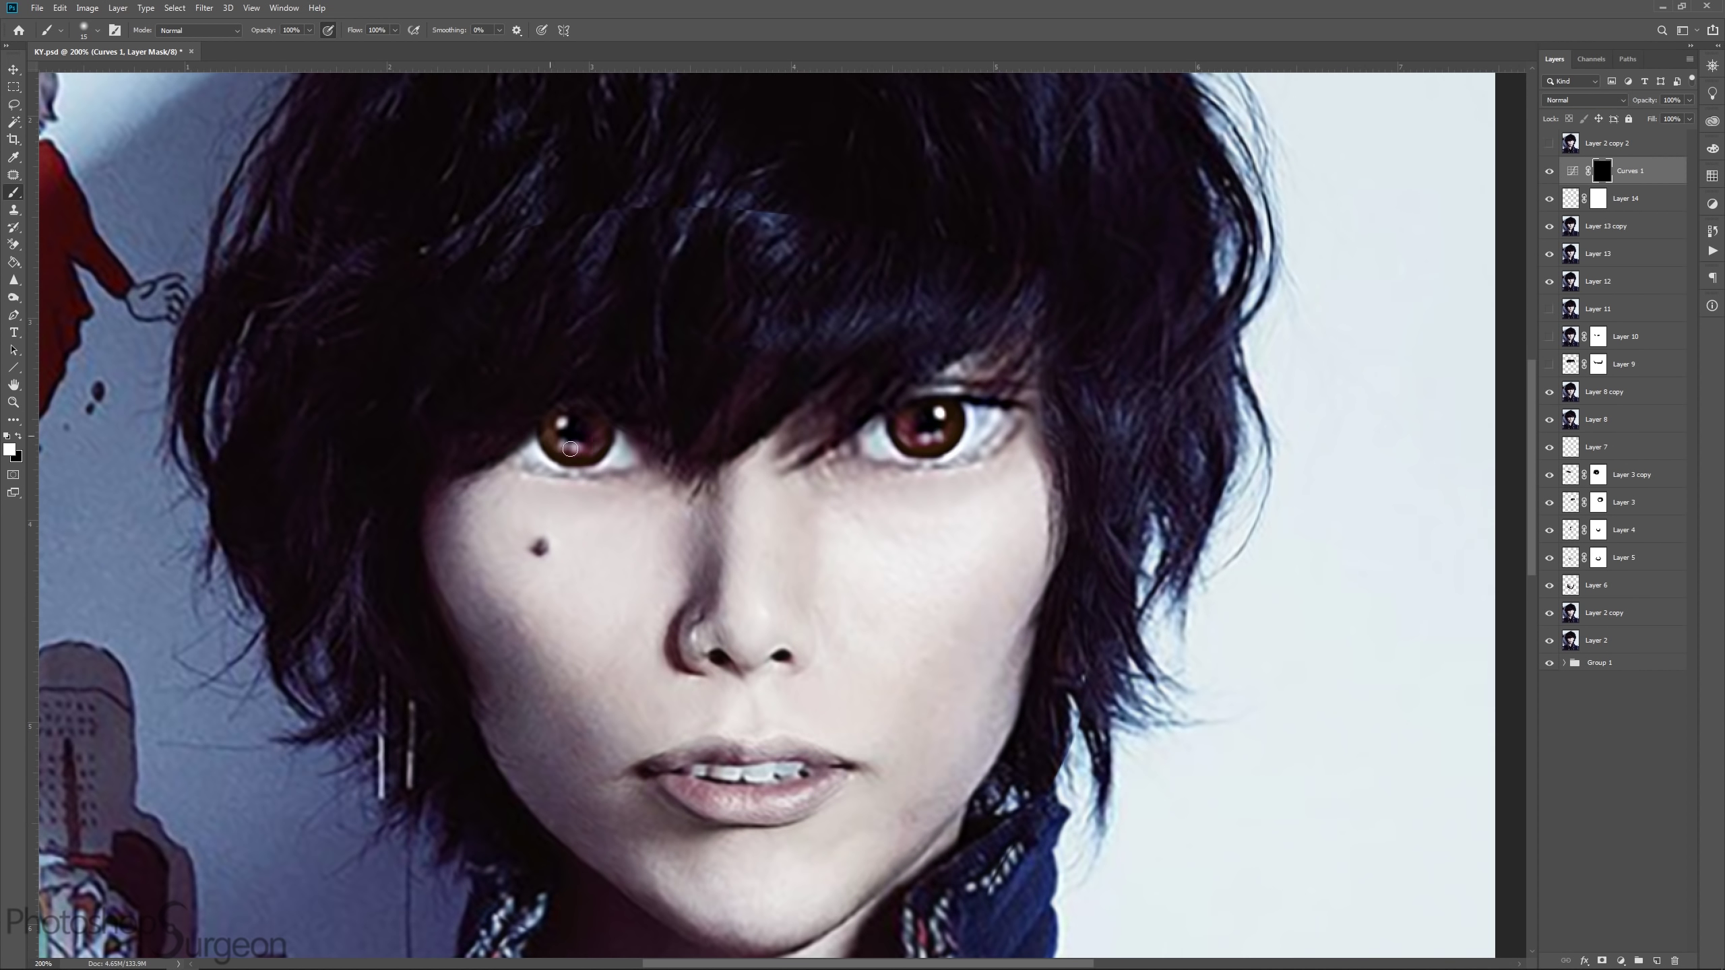
key("ctrl+shift+alt+n")
Step: Paint a catchlight on the left eye and check the Curves 1 mask settings
key("bracketright")
mouse_move(574, 425)
left_mouse_down()
mouse_move(615, 407)
mouse_move(555, 393)
left_mouse_up()
key("x")
left_click(1602, 201)
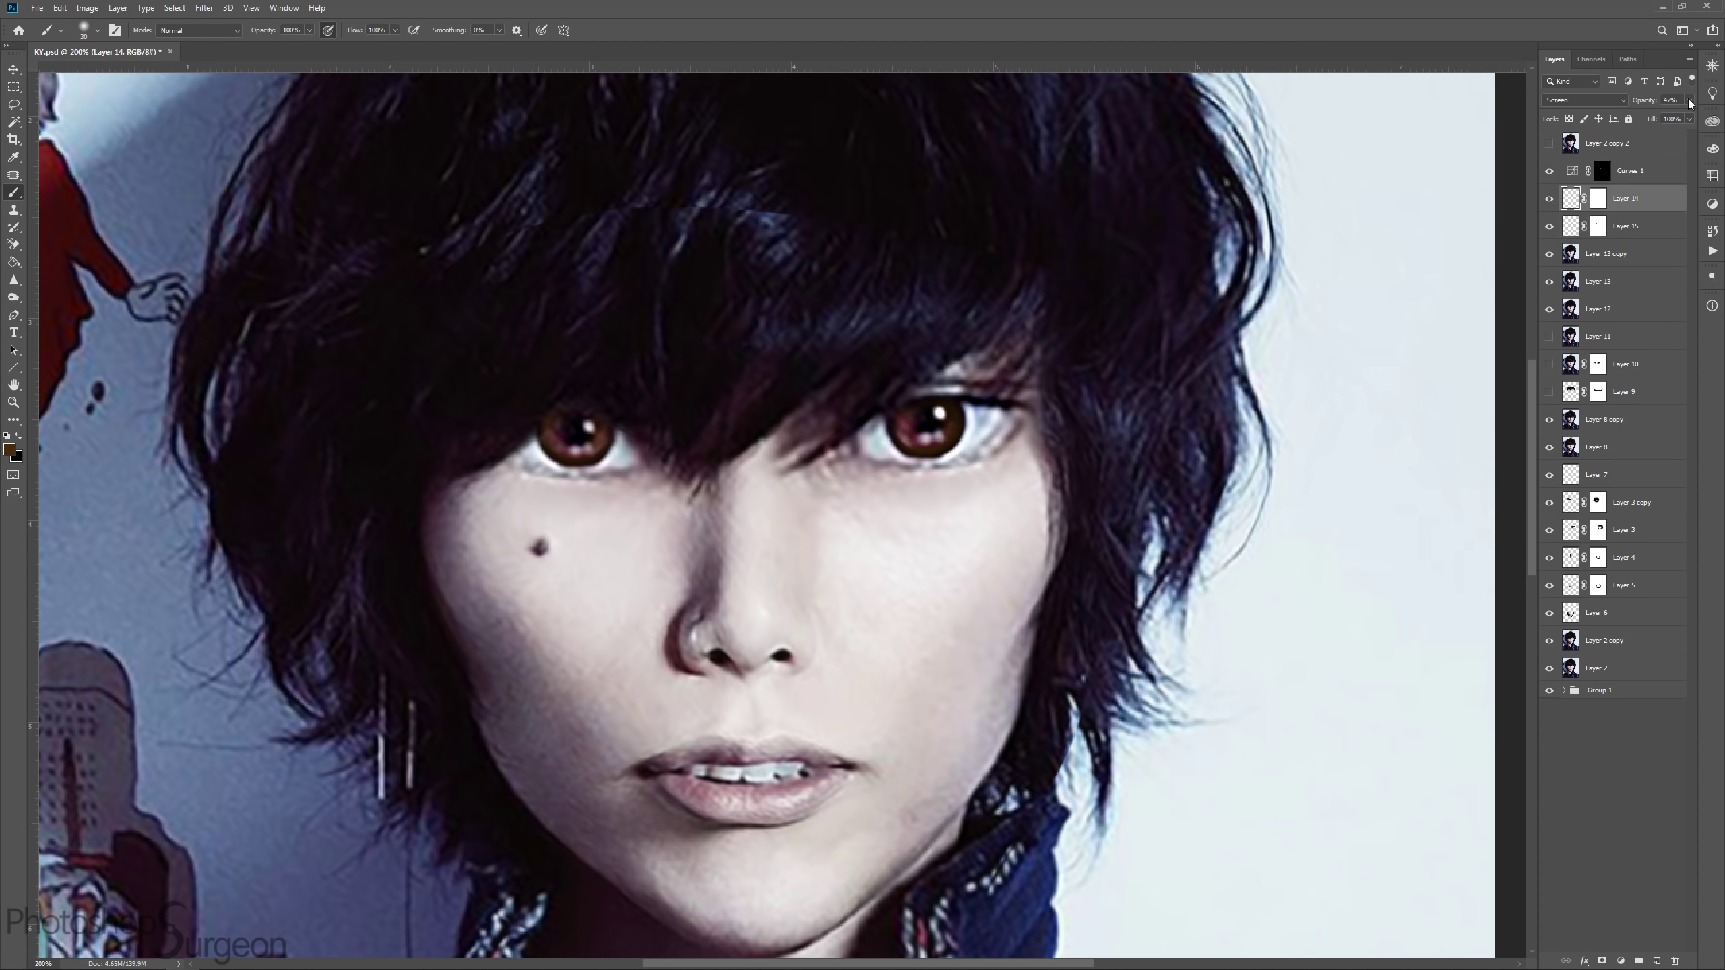
left_click(1602, 170)
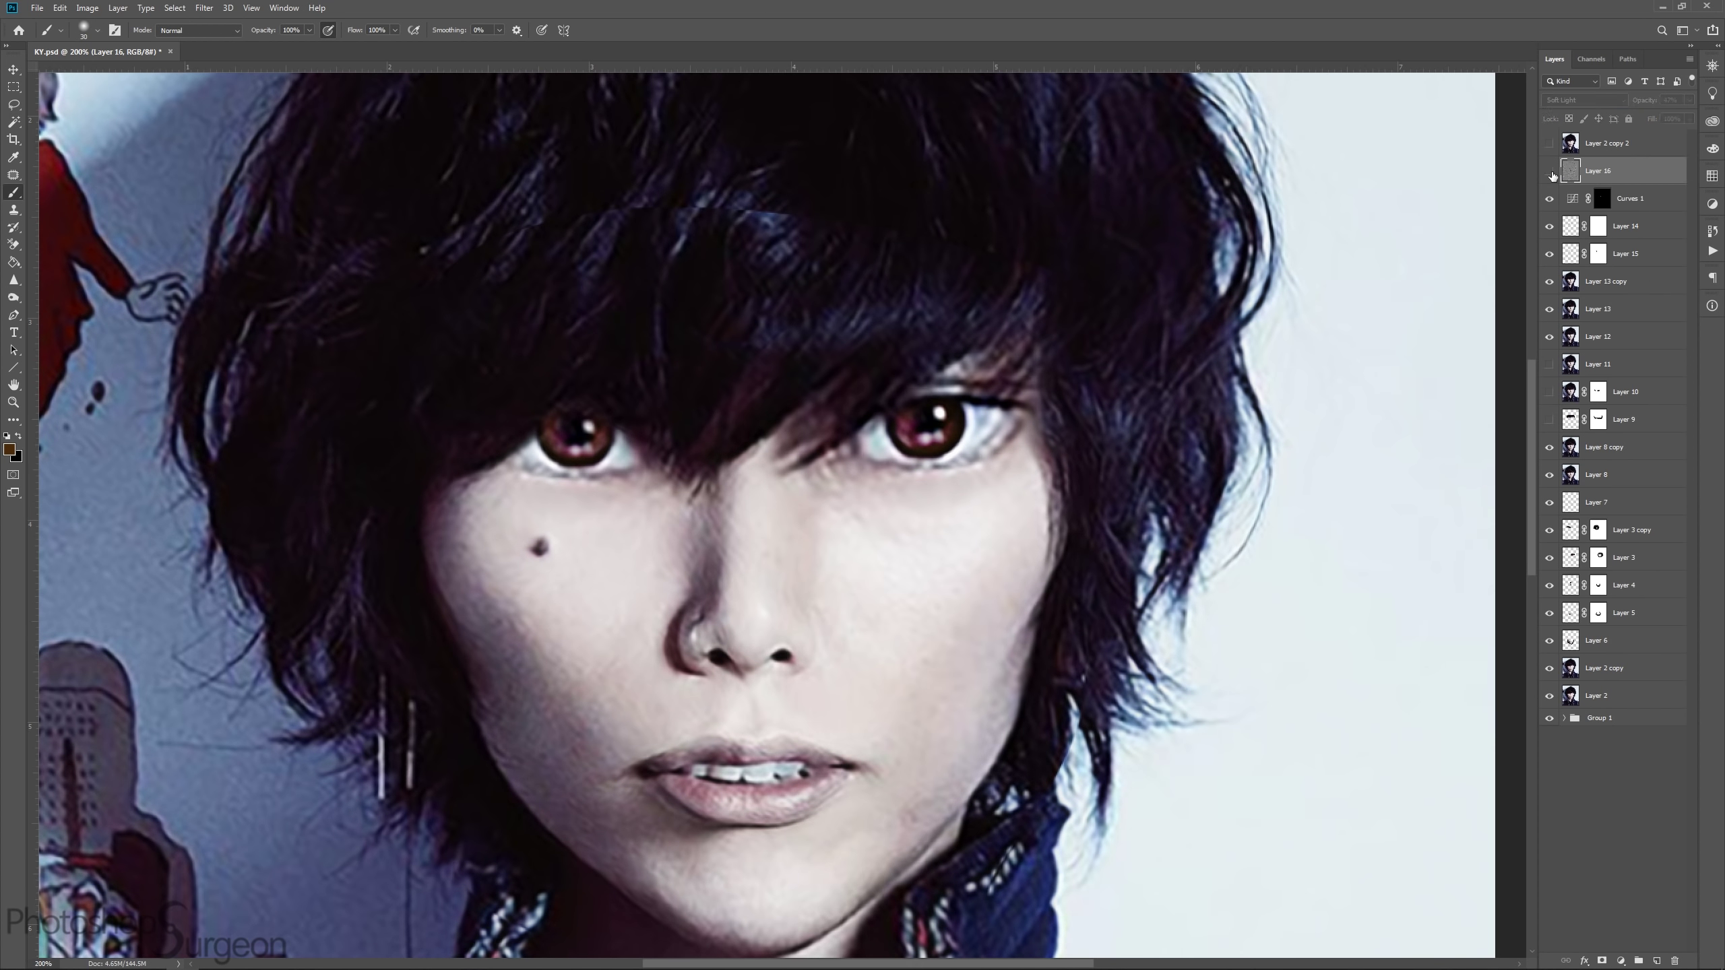
Step: Hide Layer 16 behind a black mask and paint a white highlight down the nose bridge
key("ctrl+minus")
left_click(1549, 171)
key("ctrl+i")
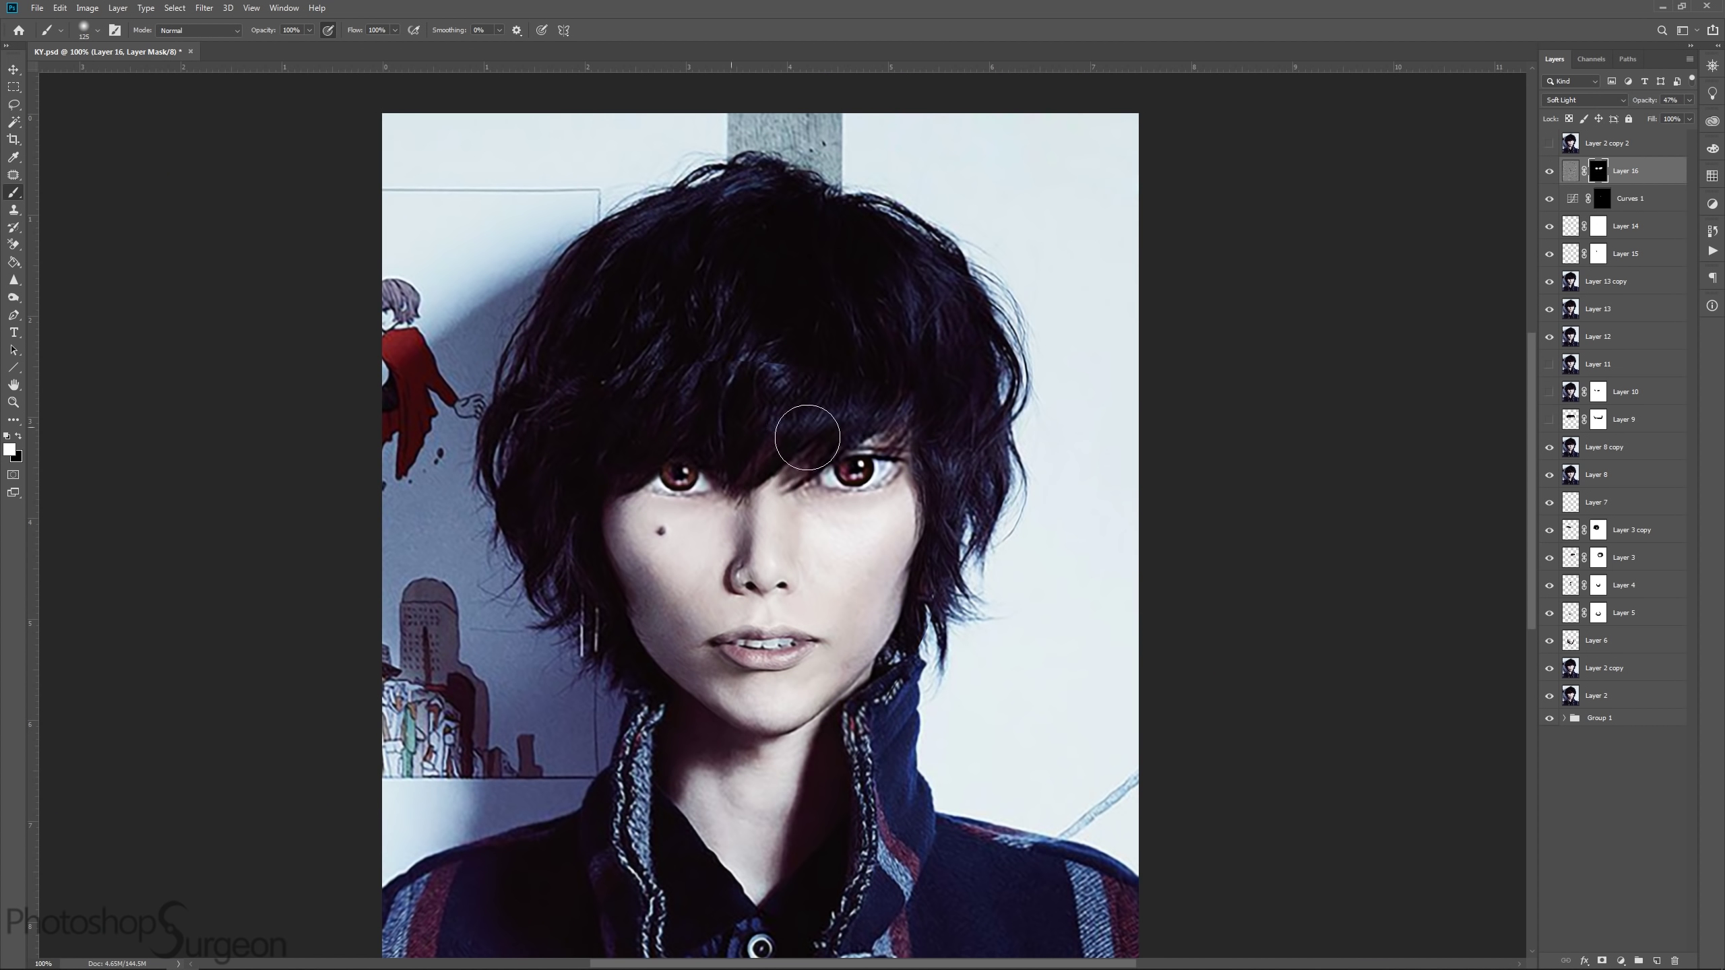
key("ctrl+shift+alt+n")
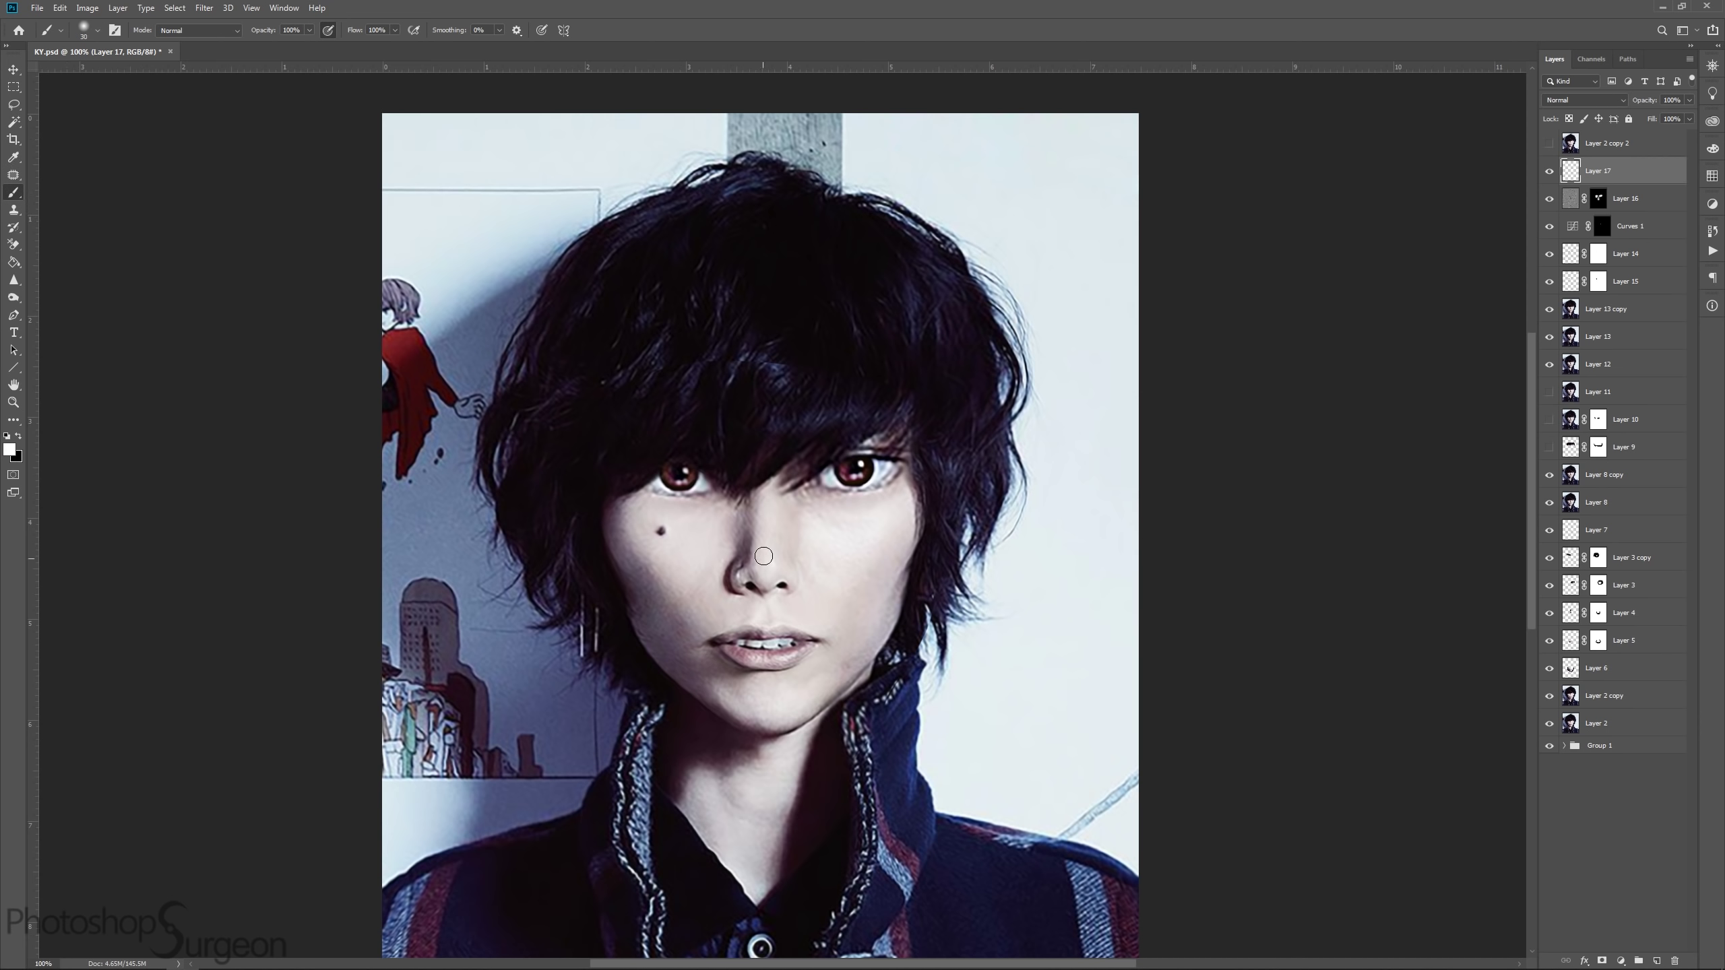
left_click_drag(764, 556, 759, 483)
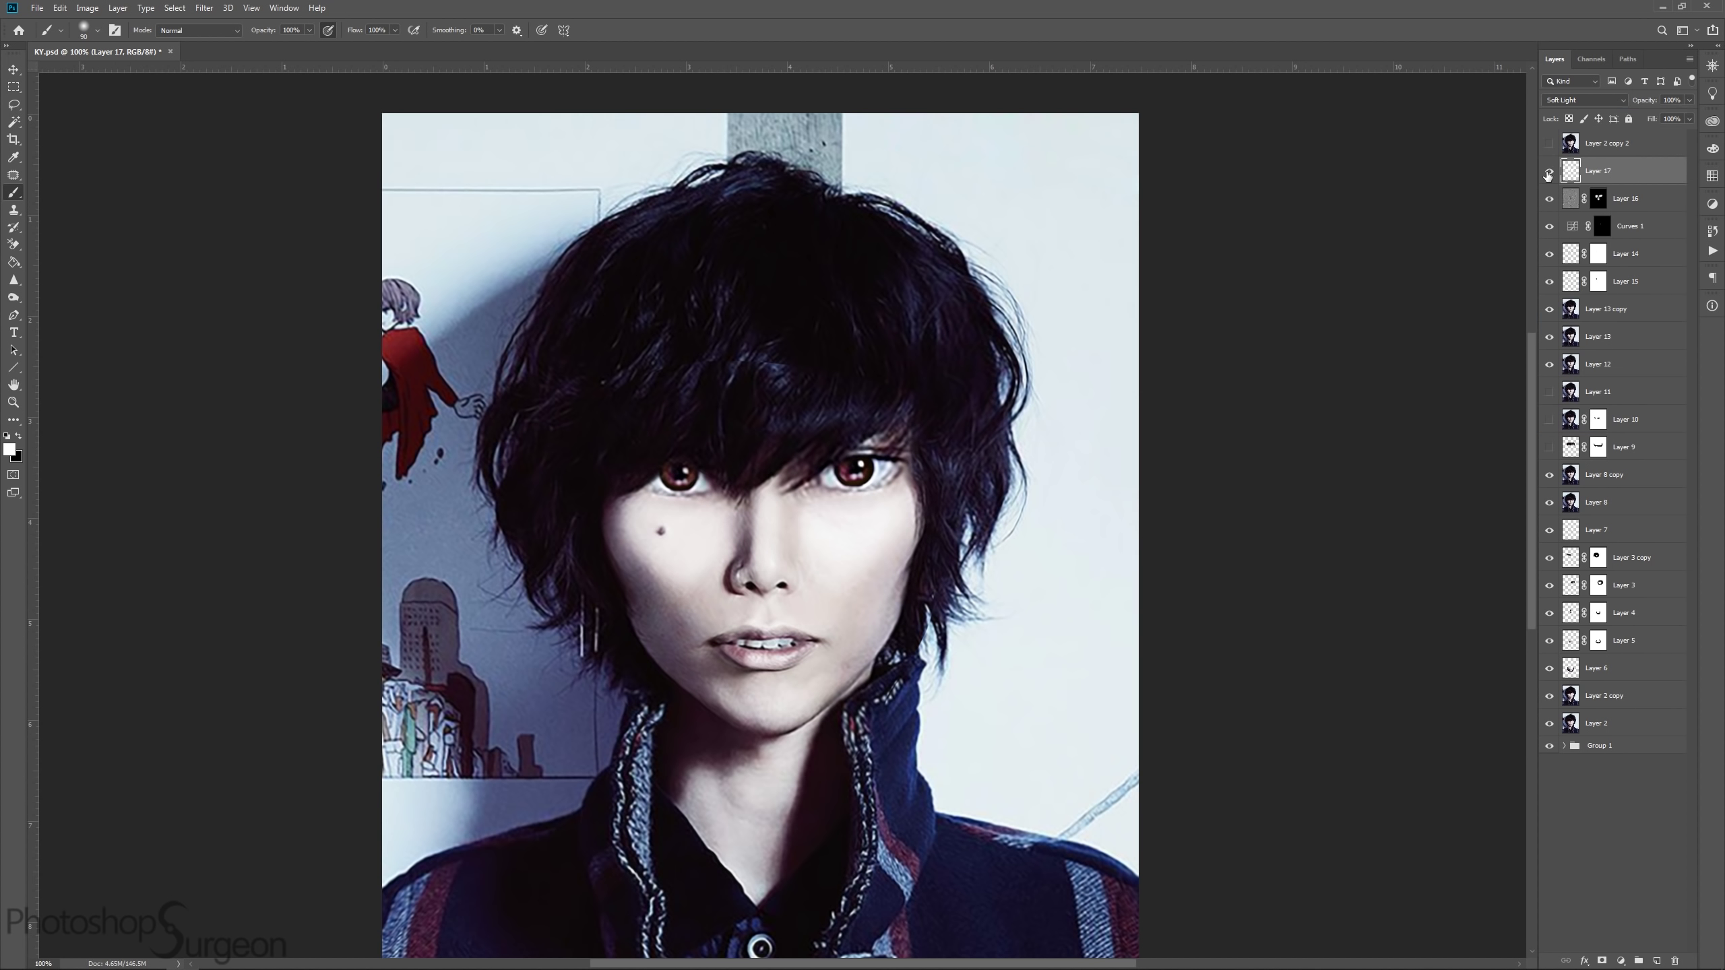
Step: Paint mauve shadows on both cheeks and beside the nose, set to Soft Light at 55% opacity
key("ctrl+shift+alt+n")
left_click(670, 635, "alt")
left_click_drag(631, 531, 734, 727)
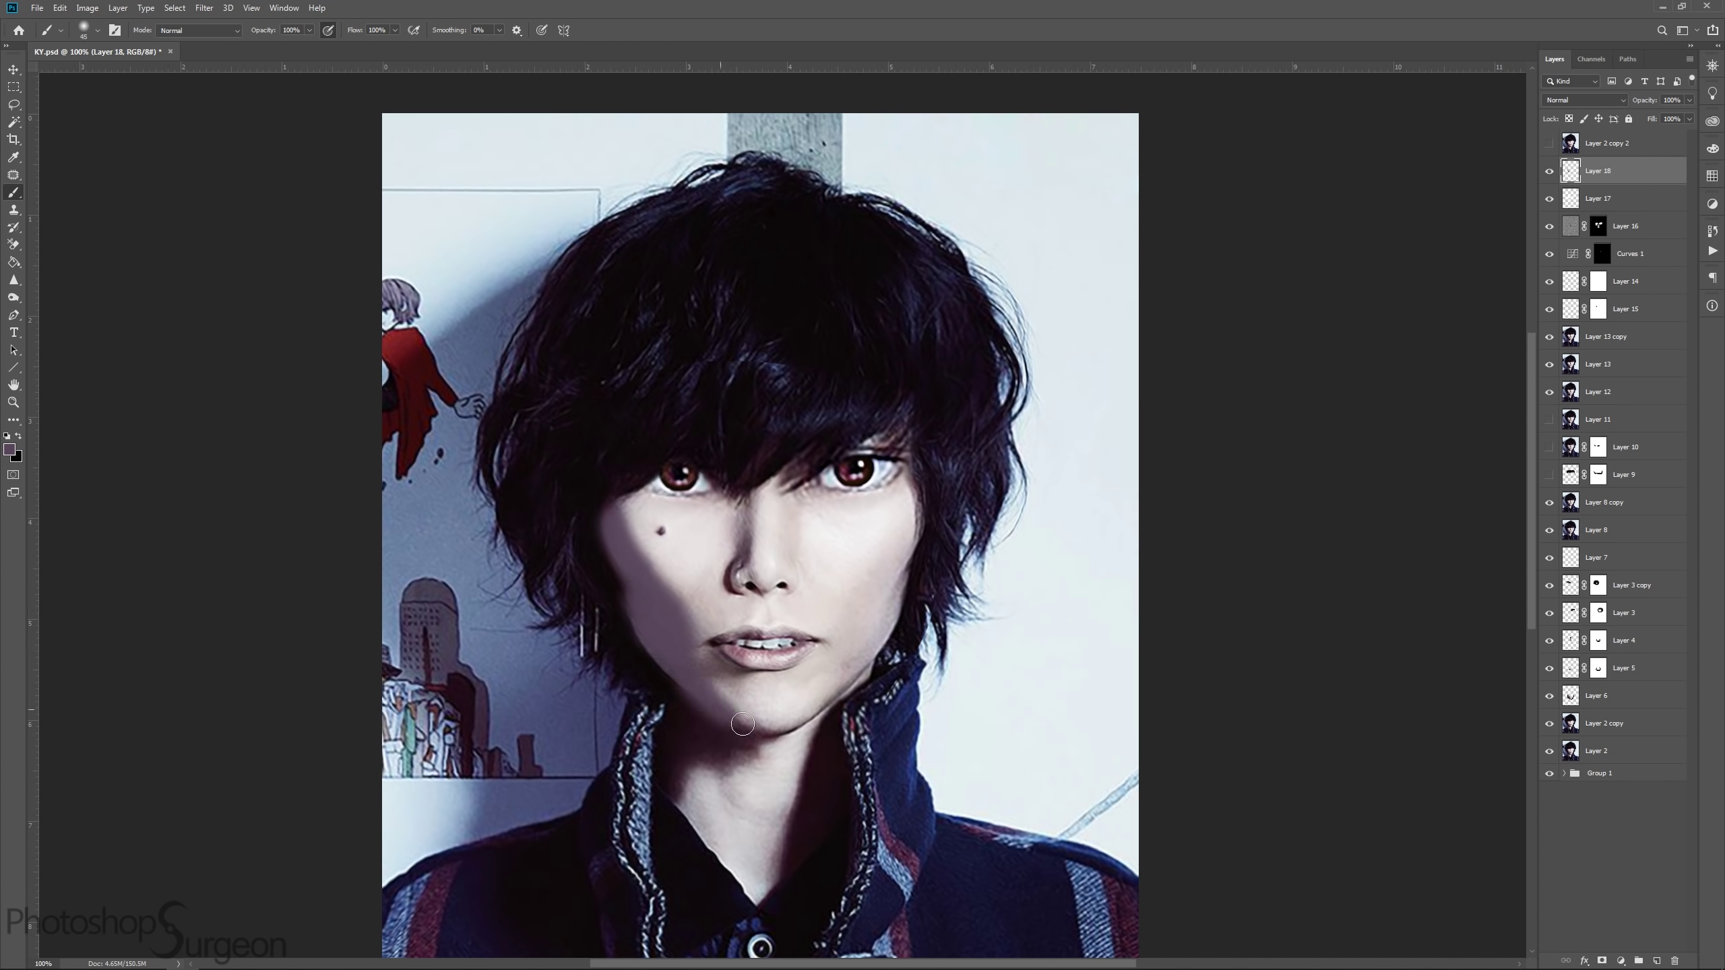
left_click_drag(910, 530, 883, 626)
left_click_drag(747, 483, 788, 564)
left_click(1562, 100)
left_click(1569, 299)
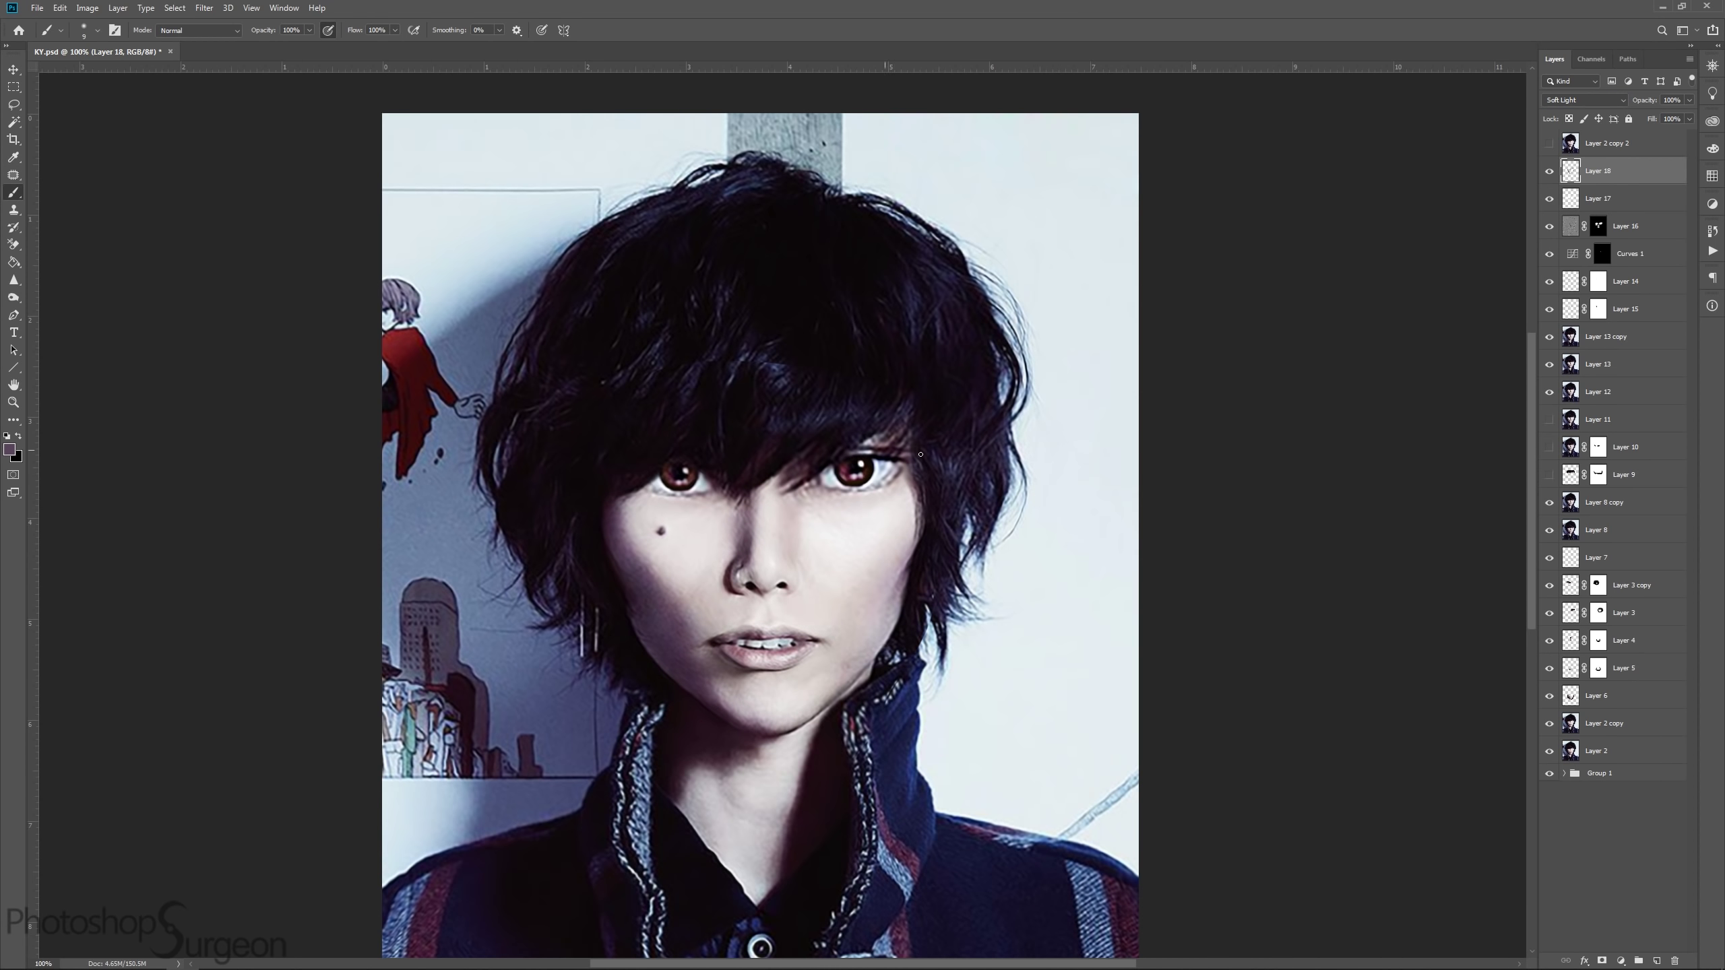
left_click(1659, 117)
Step: Open Liquify on the duplicated layer with the preview zoomed to the nose
key("ctrl+minus")
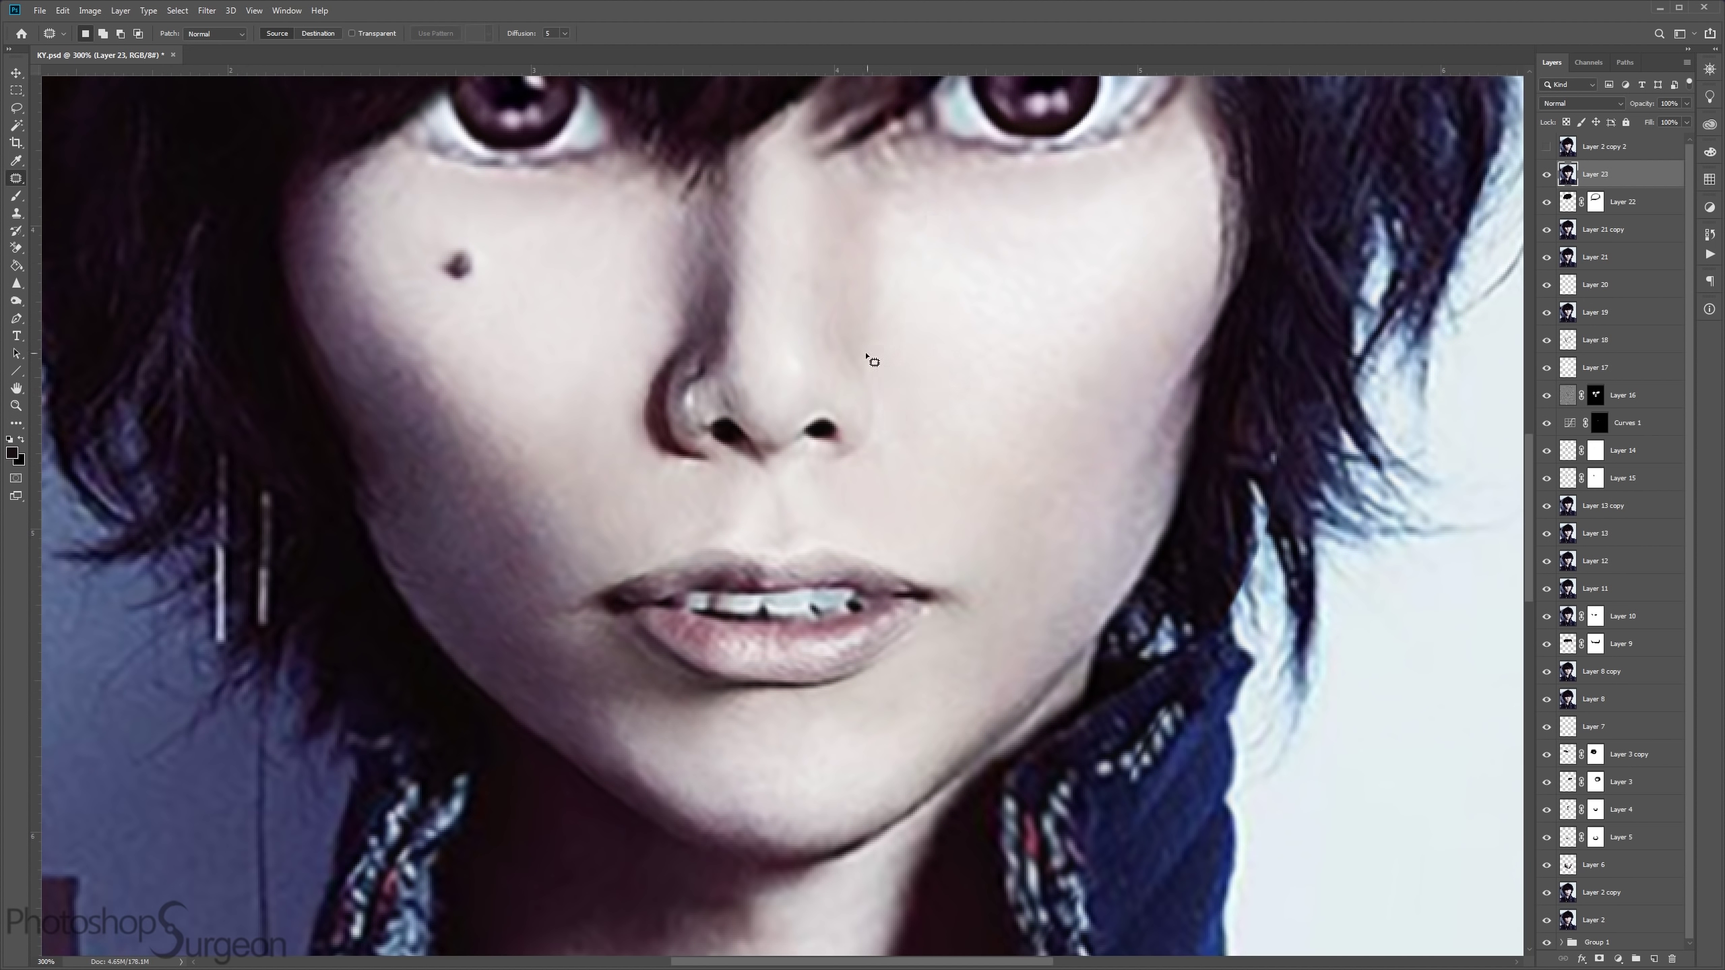
key("ctrl+shift+x")
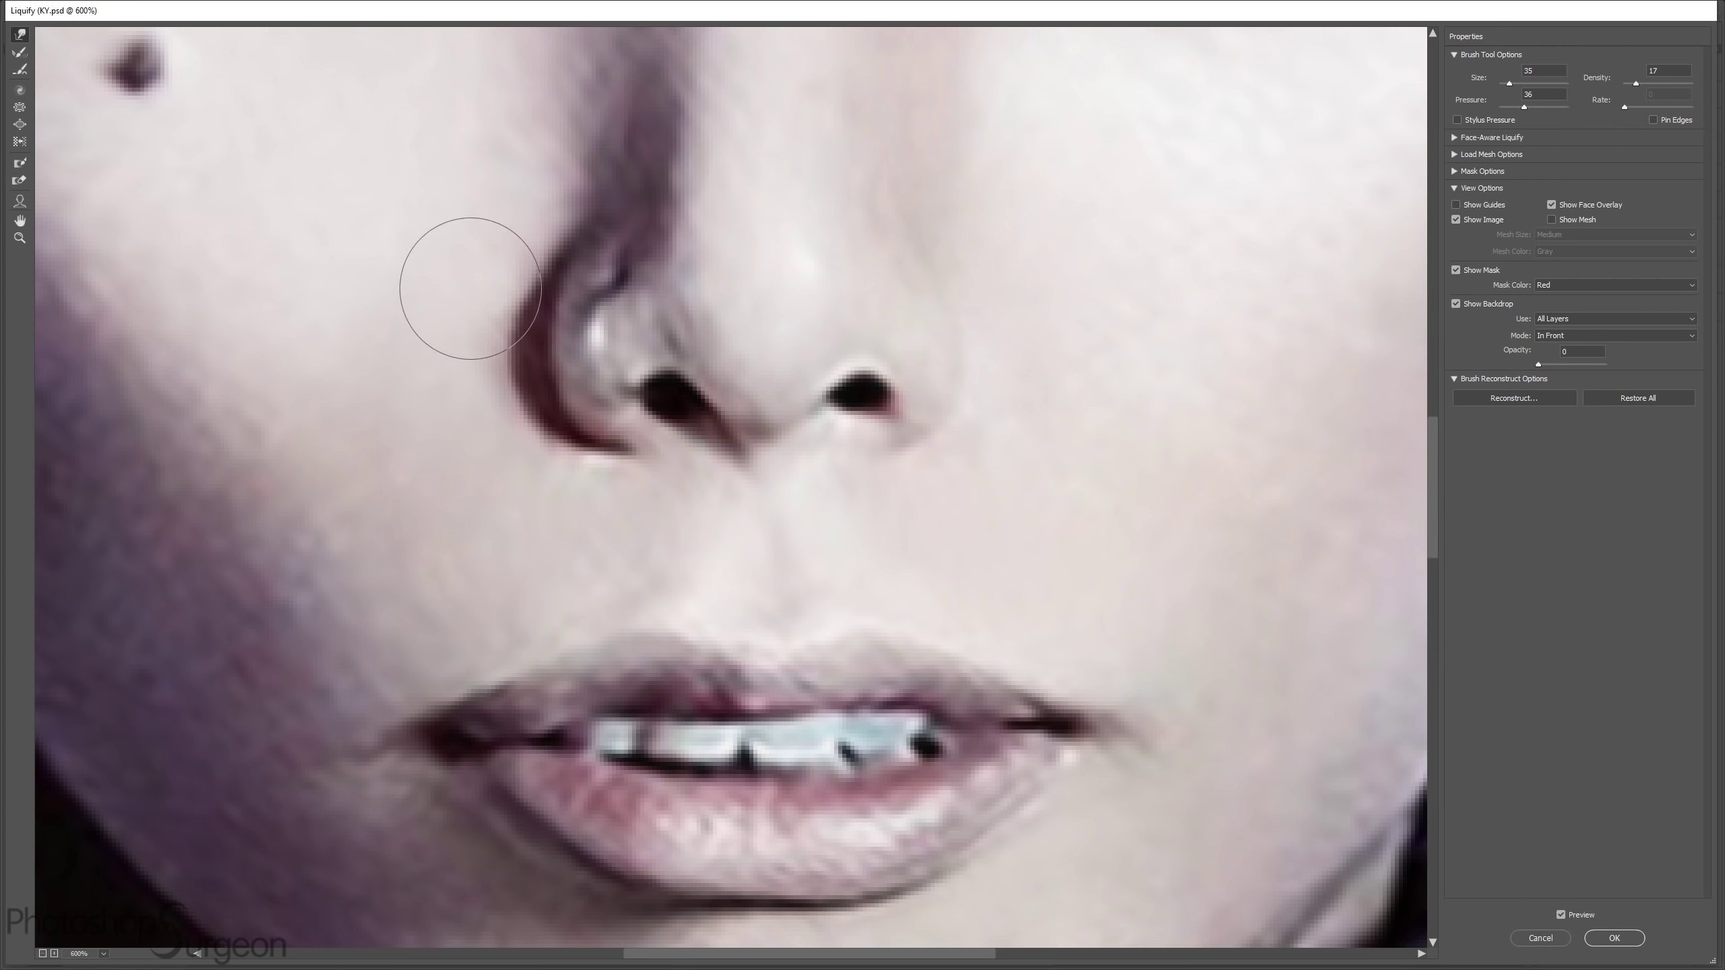
key("ctrl+minus")
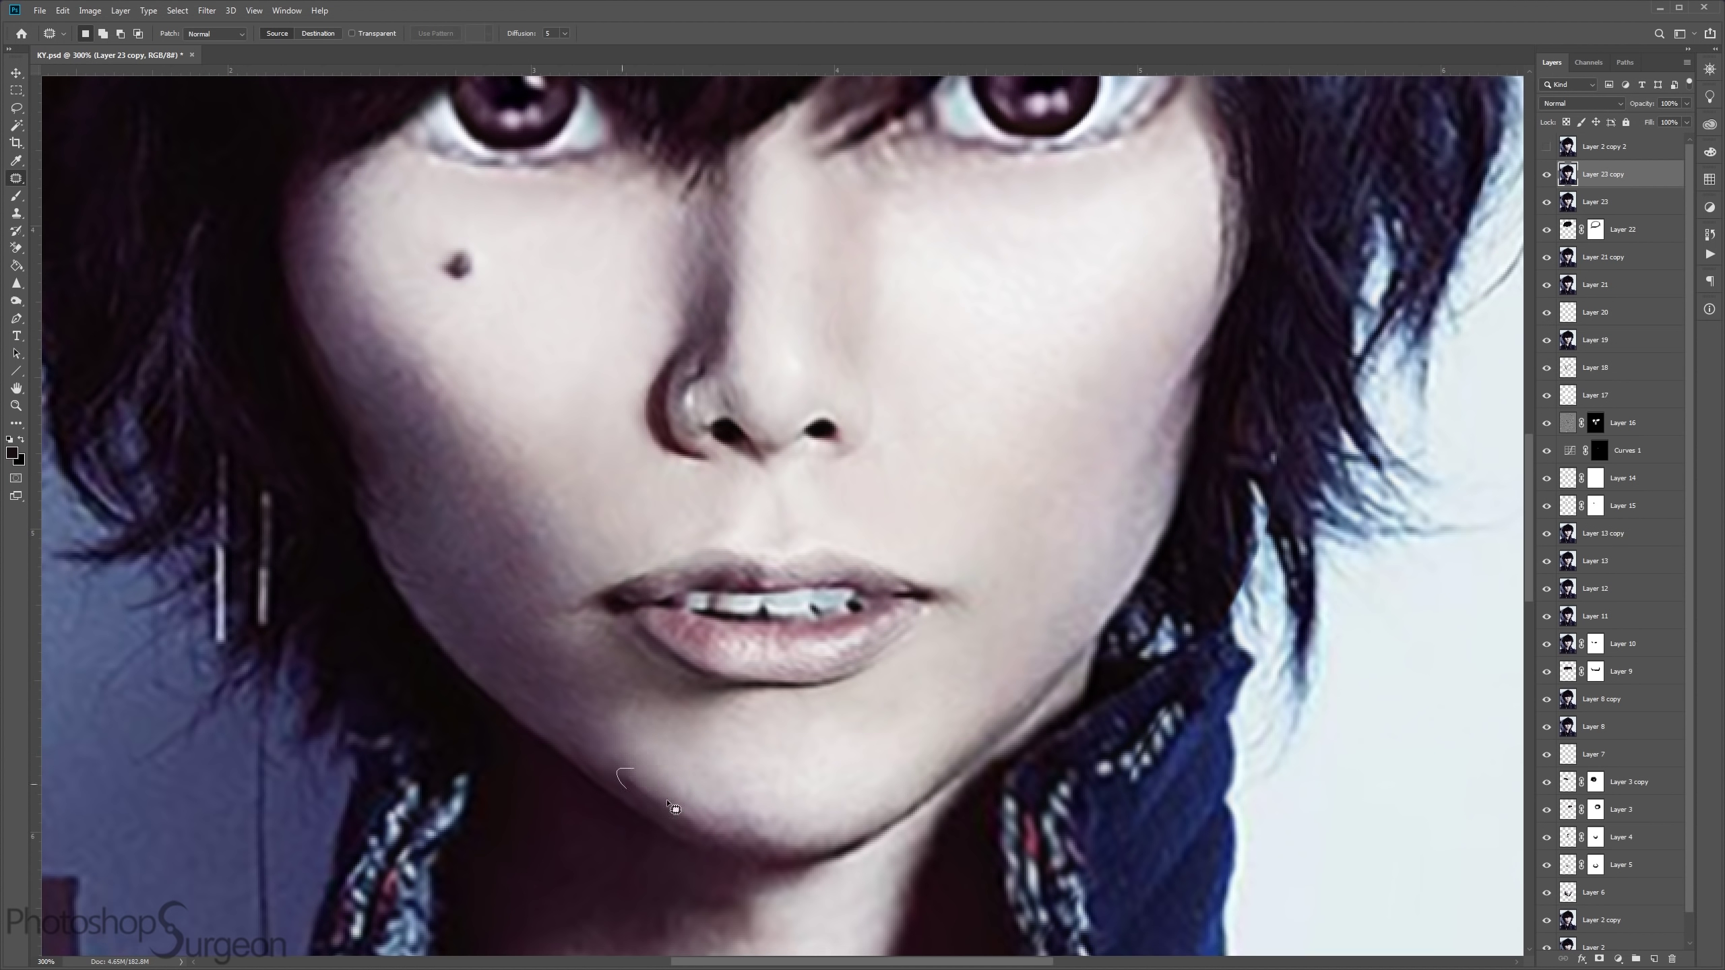